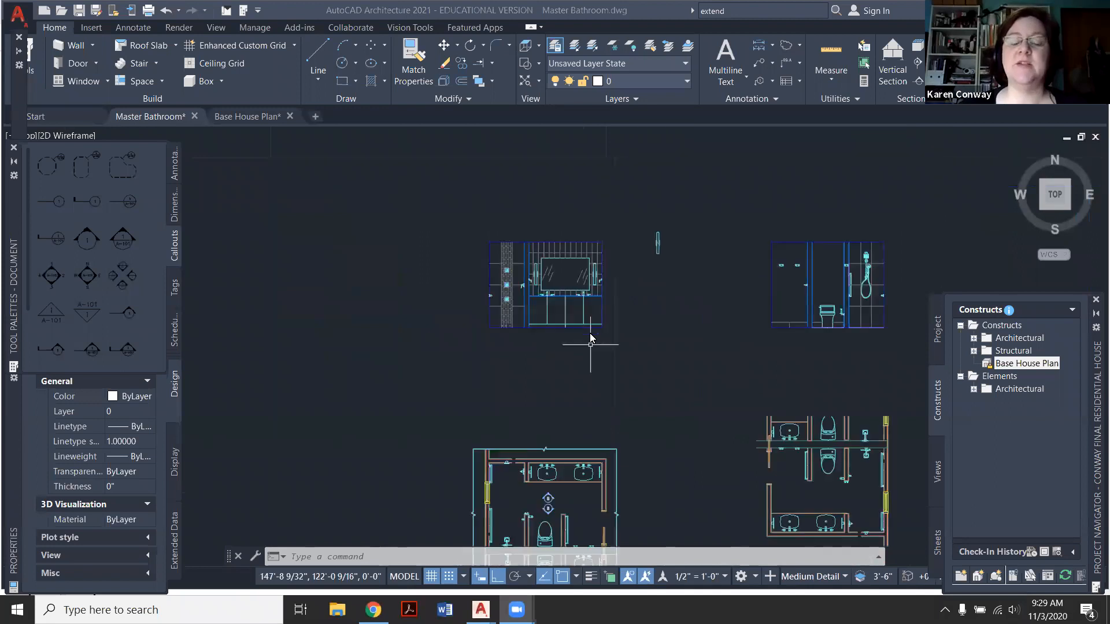
Examine the master bathroom floor plan, checking the towel bars, hooks and other fixtures along the walls and partitions.
scroll(520, 321, up, 2)
scroll(517, 384, down, 2)
scroll(517, 373, up, 5)
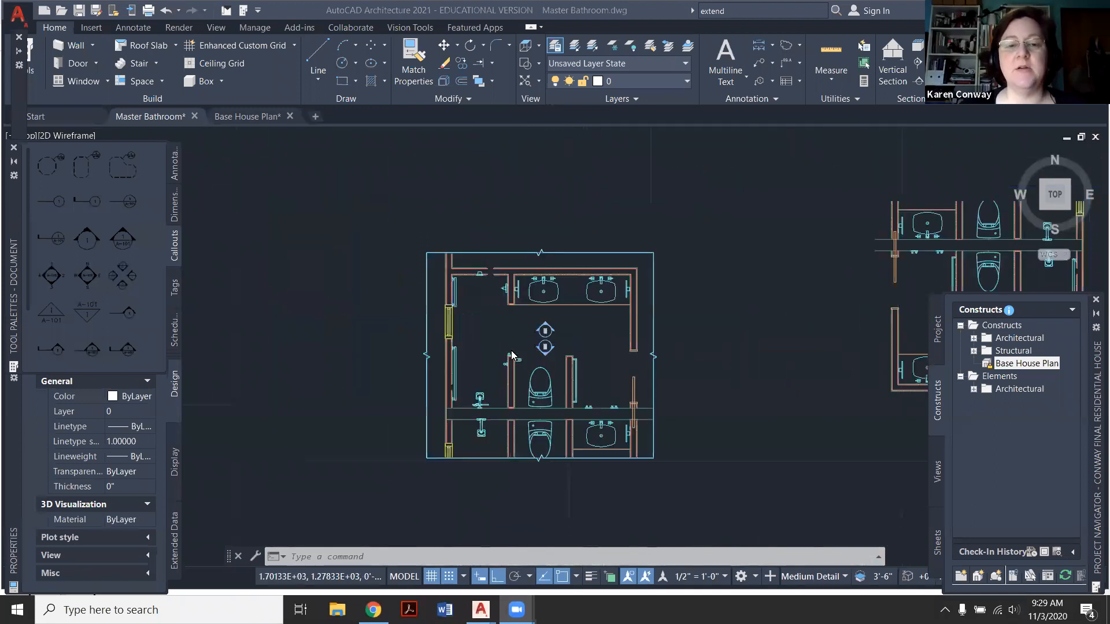
scroll(436, 403, up, 2)
scroll(435, 403, down, 2)
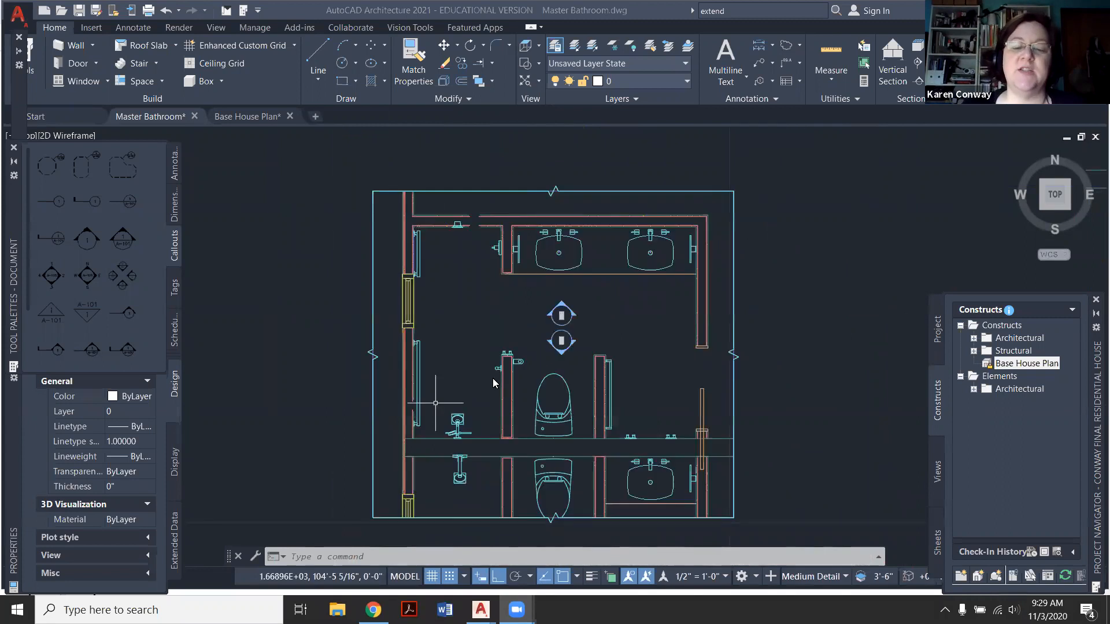
scroll(435, 403, up, 2)
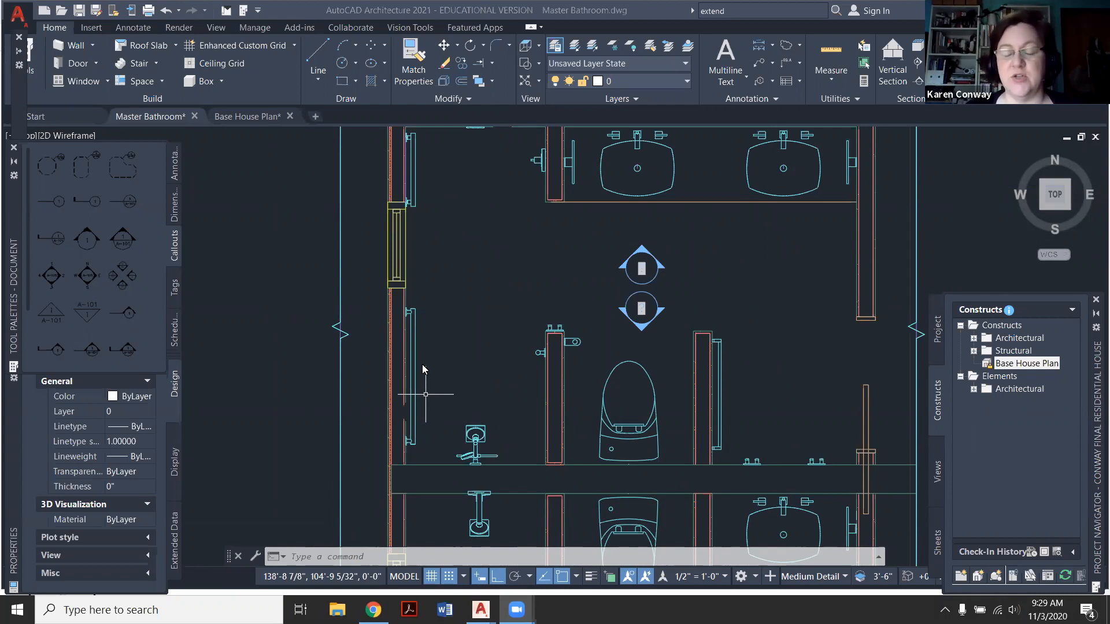
scroll(406, 312, up, 5)
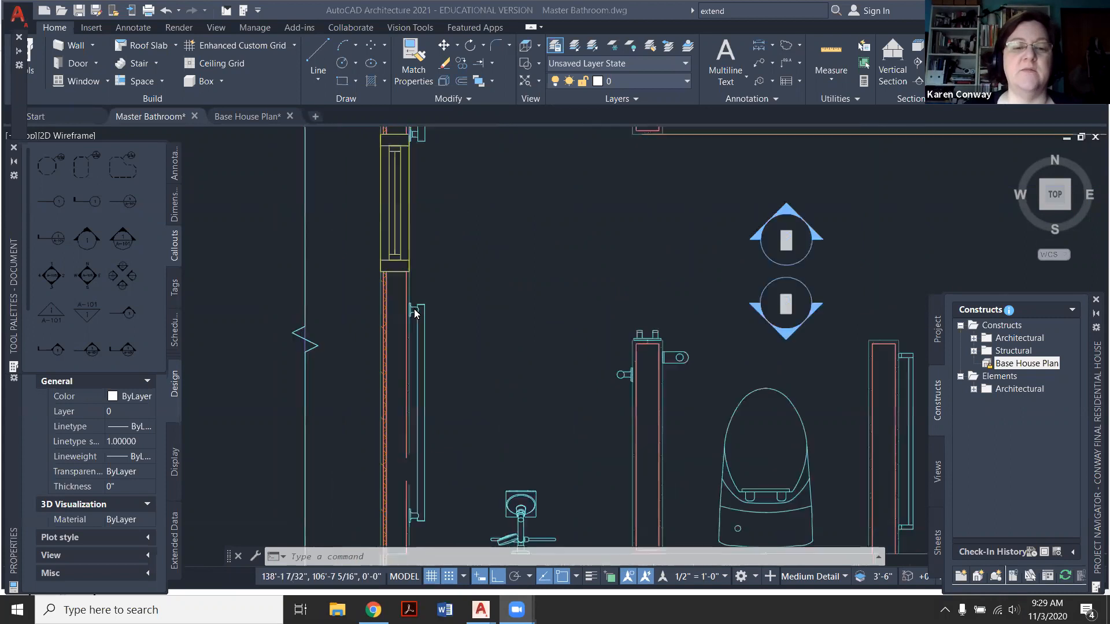
scroll(403, 294, down, 3)
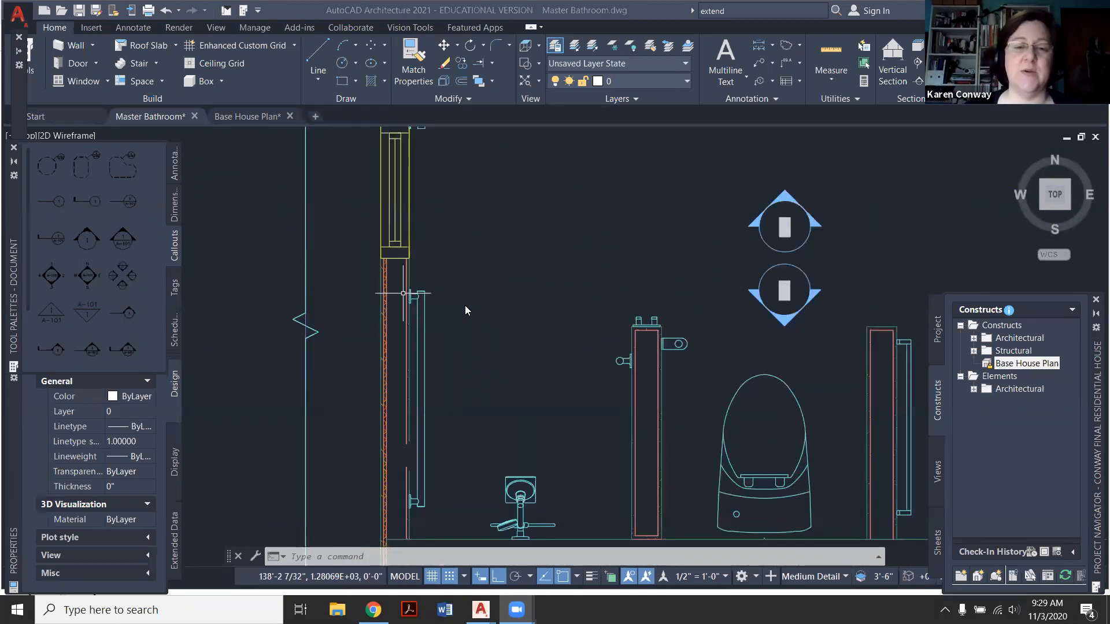
scroll(463, 344, down, 2)
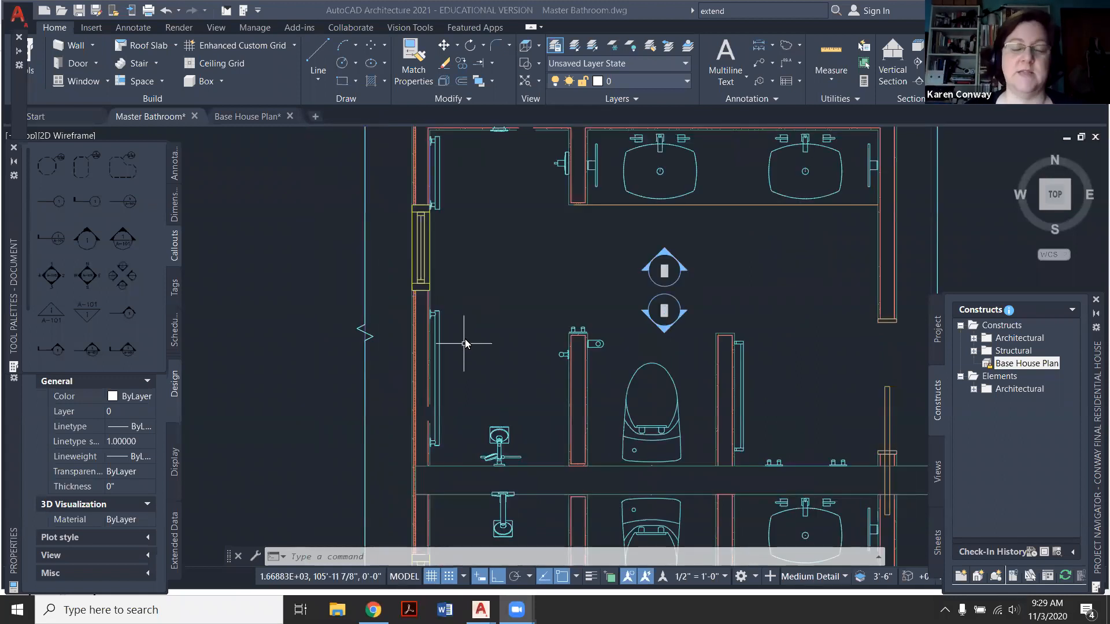
scroll(548, 364, up, 4)
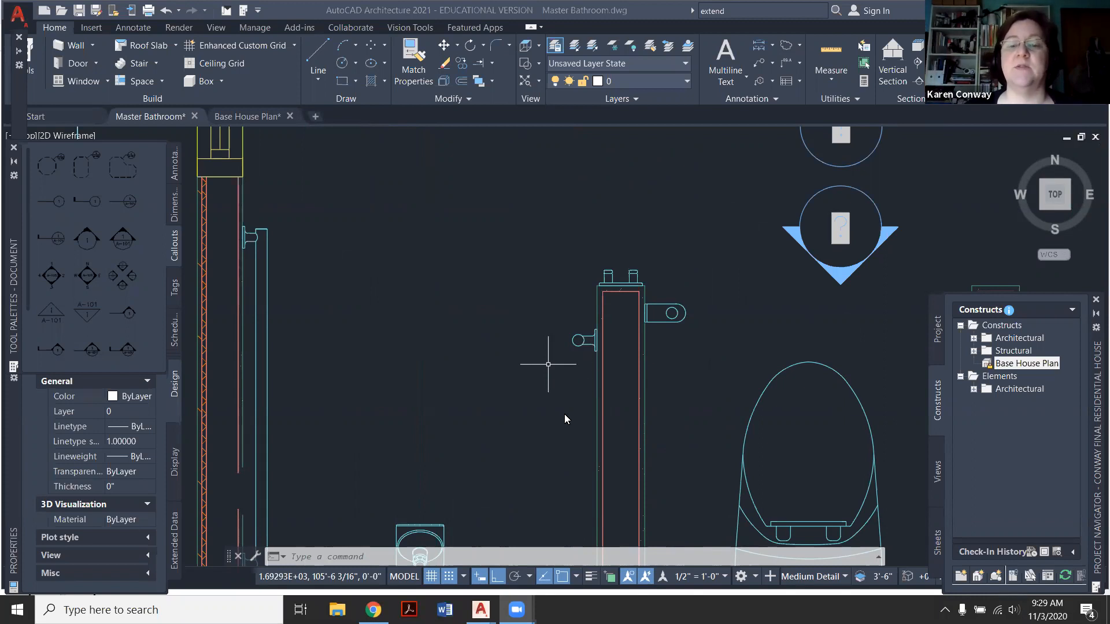
scroll(564, 414, down, 5)
scroll(520, 301, up, 6)
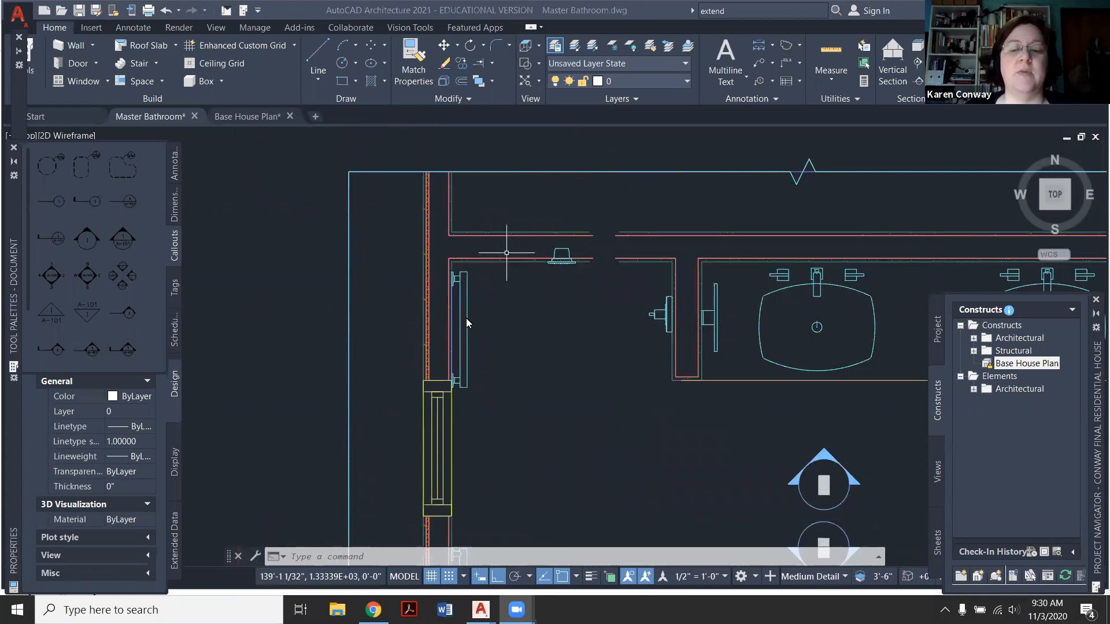
scroll(467, 317, down, 4)
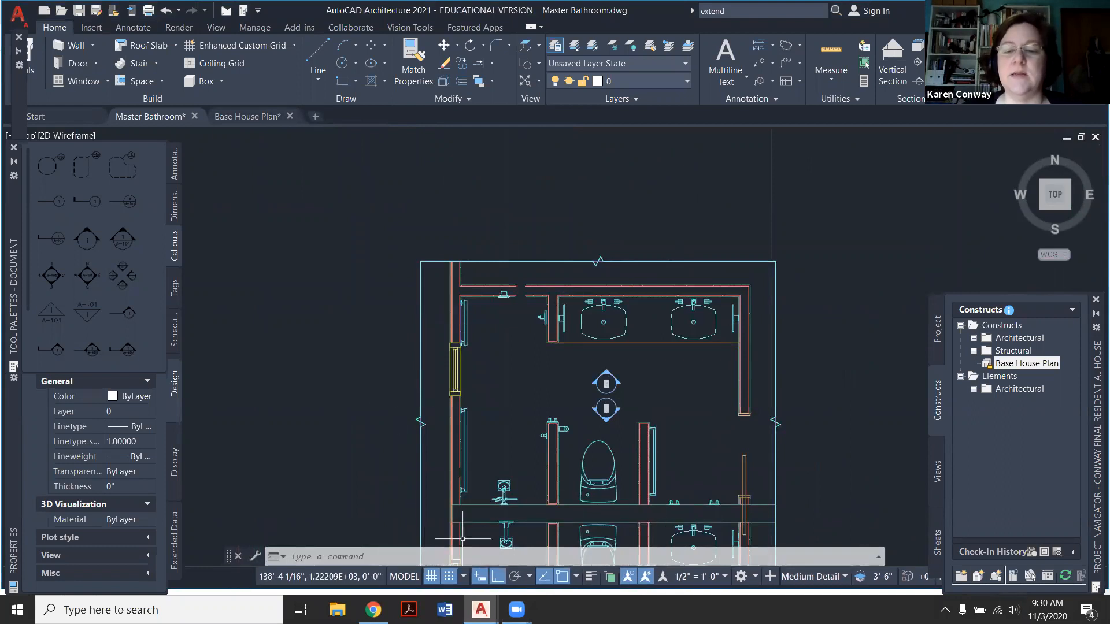
Examine the shower part of the vanity-wall elevation, checking the tile band, body sprays and wall-mounted accessories against the plan.
scroll(381, 266, down, 6)
scroll(426, 209, up, 4)
scroll(520, 300, down, 4)
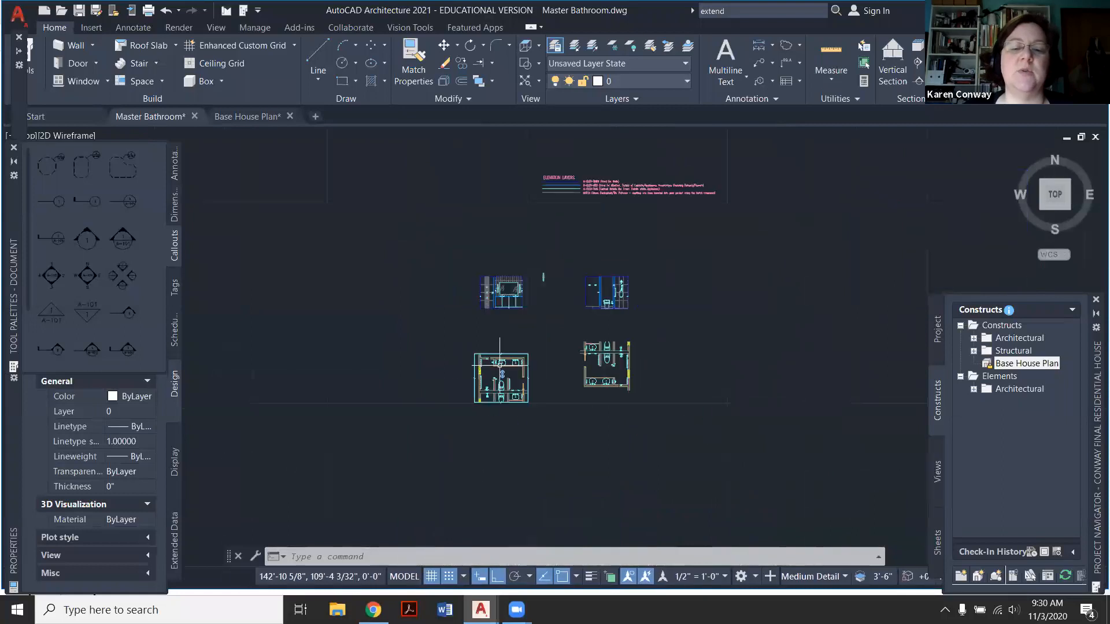
scroll(534, 364, up, 6)
scroll(532, 385, down, 4)
scroll(522, 266, up, 6)
scroll(522, 262, down, 2)
scroll(487, 398, up, 4)
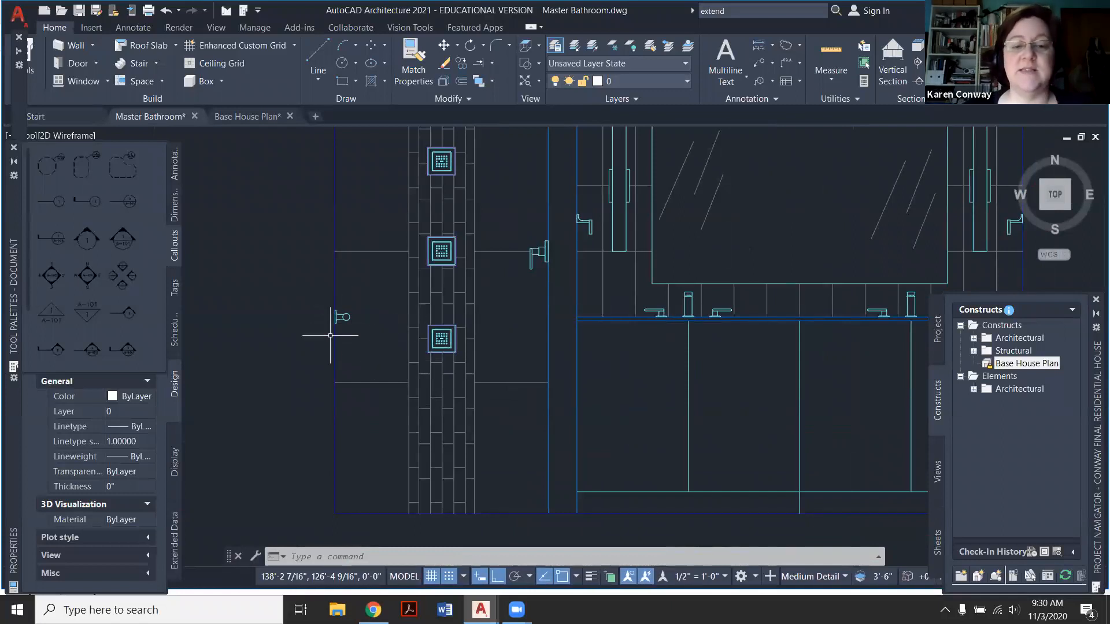
scroll(367, 344, down, 2)
scroll(399, 387, up, 2)
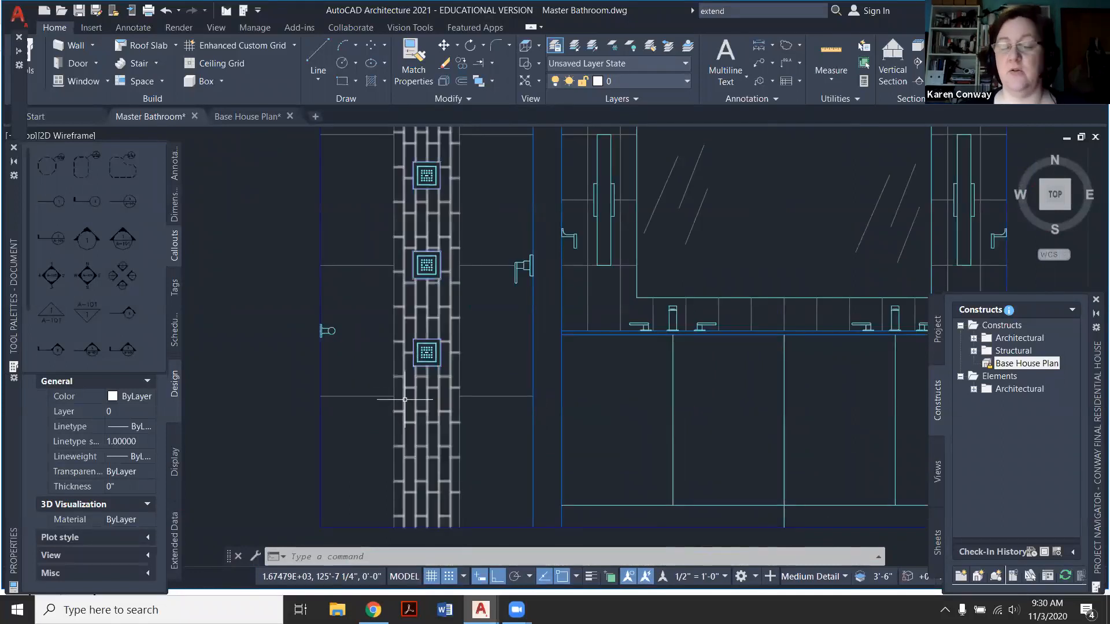
scroll(404, 399, down, 3)
scroll(477, 295, up, 5)
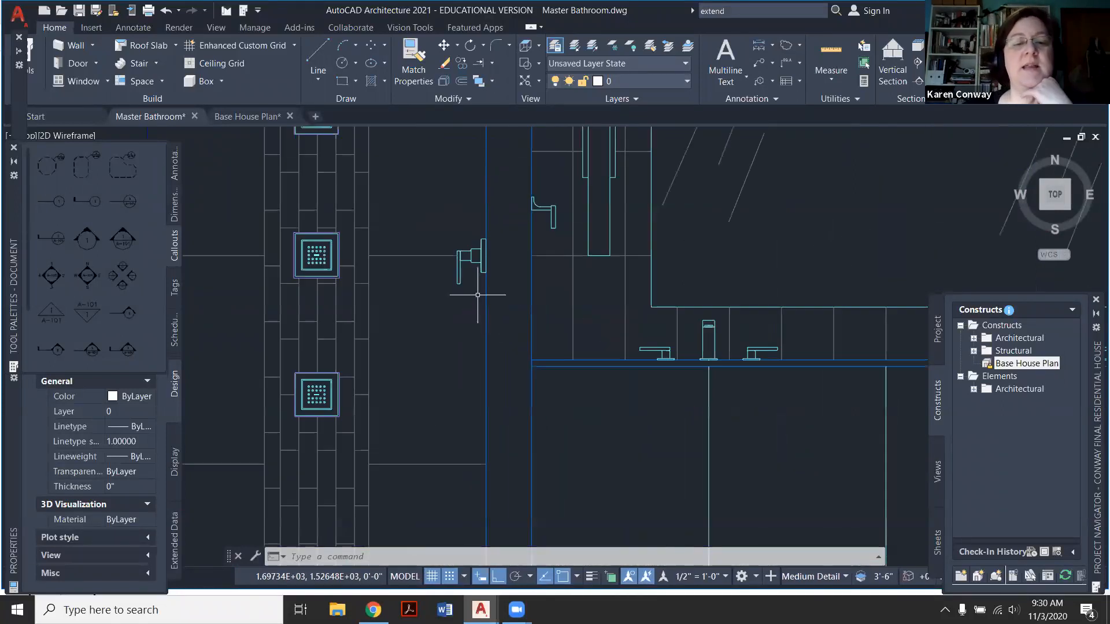
scroll(478, 294, down, 2)
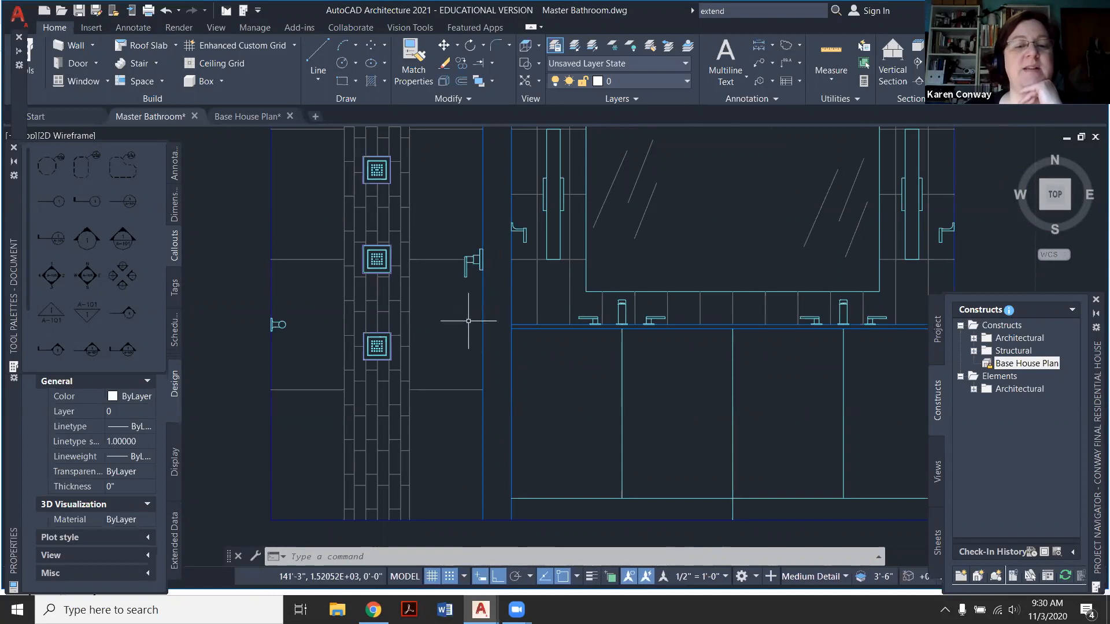
scroll(410, 316, down, 2)
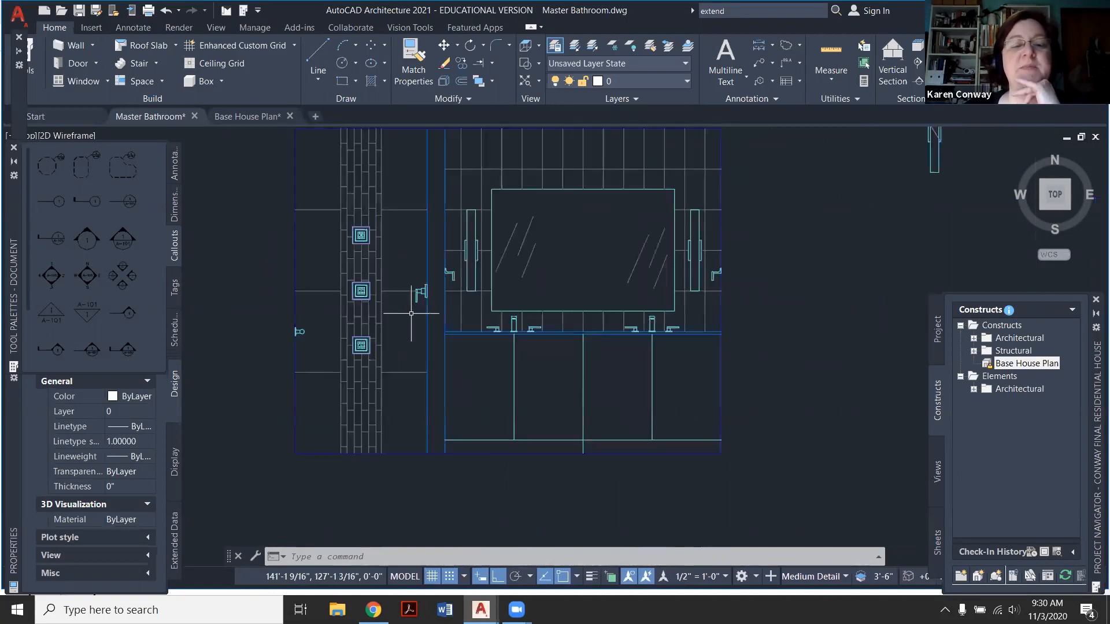
middle_drag(411, 313, 411, 341)
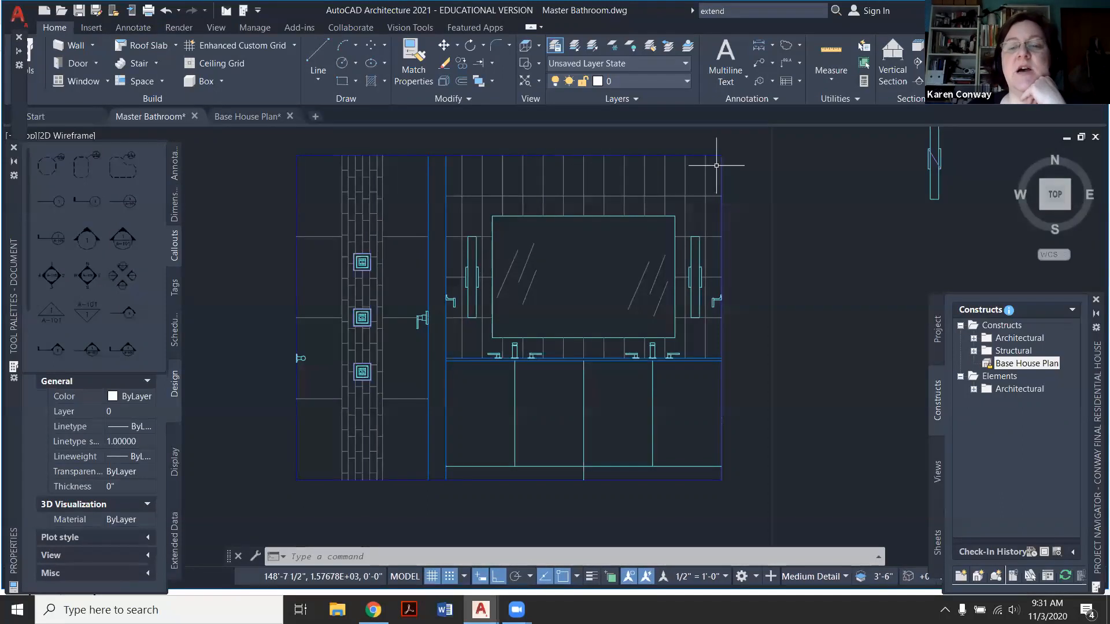
Inspect the mirror, wall sconces, faucets and tile lines above the vanity in the elevation.
scroll(717, 164, up, 2)
scroll(706, 162, down, 2)
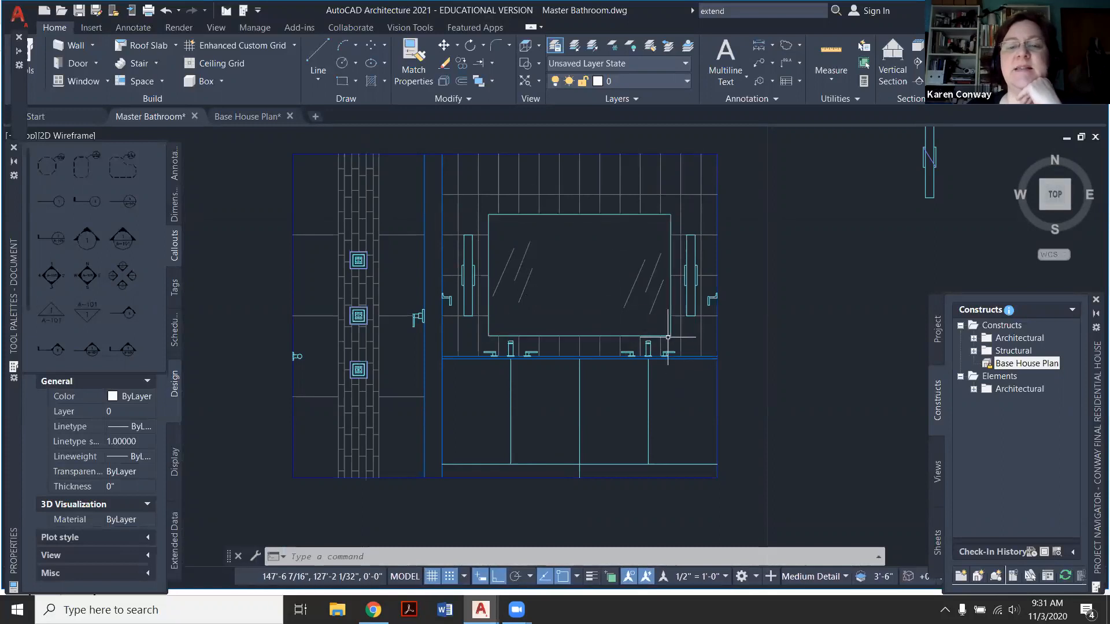
scroll(678, 342, up, 3)
scroll(673, 340, down, 1)
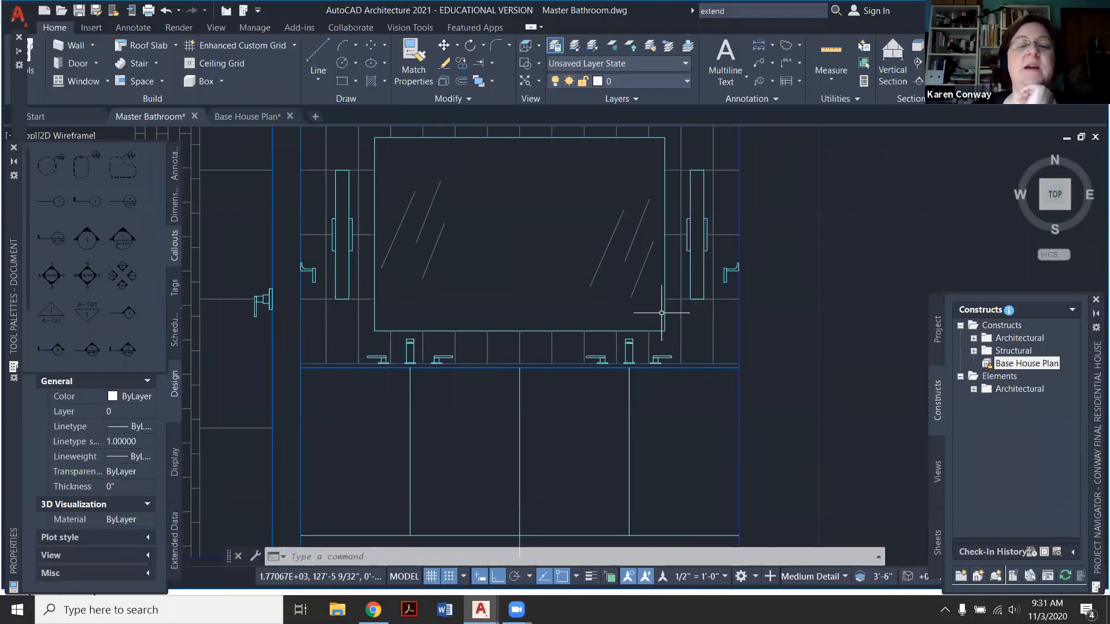
scroll(661, 311, down, 2)
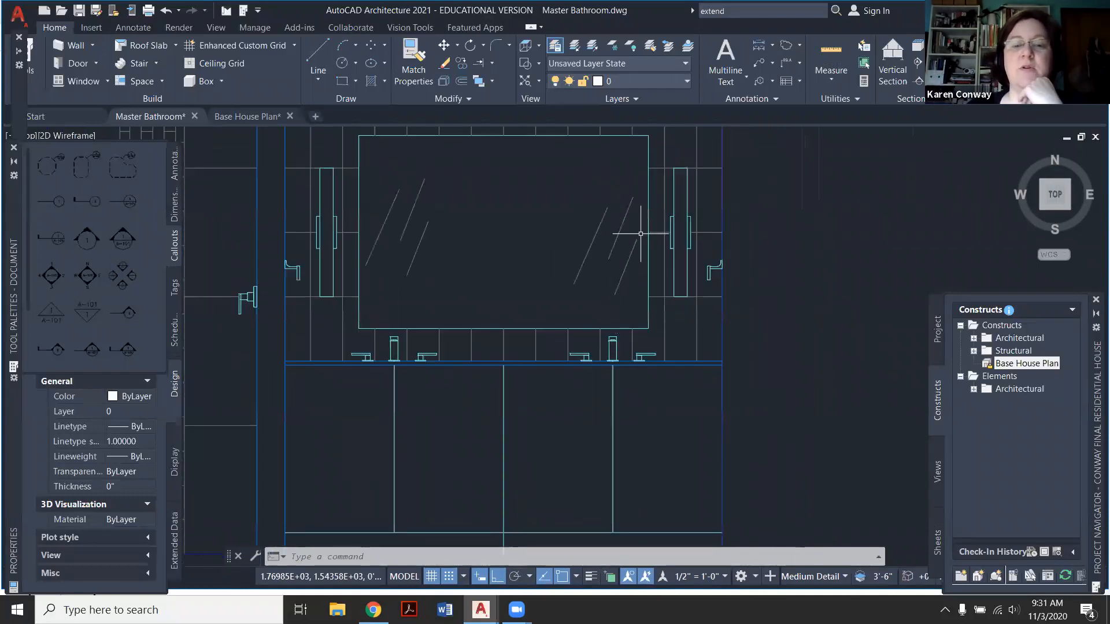
scroll(639, 162, up, 4)
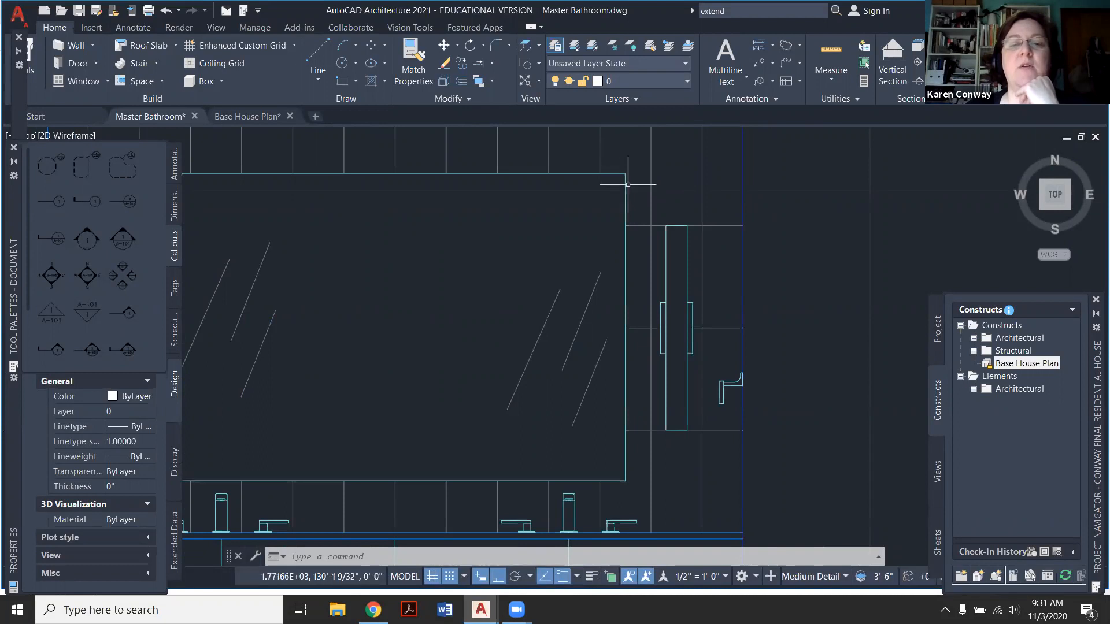
scroll(657, 251, down, 4)
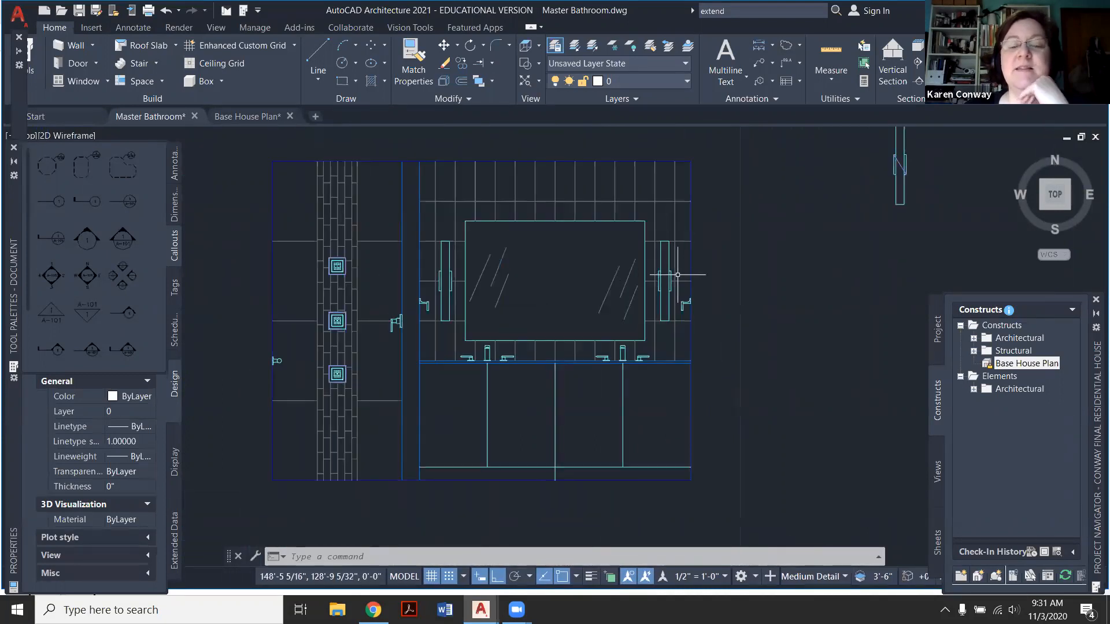
scroll(682, 282, up, 2)
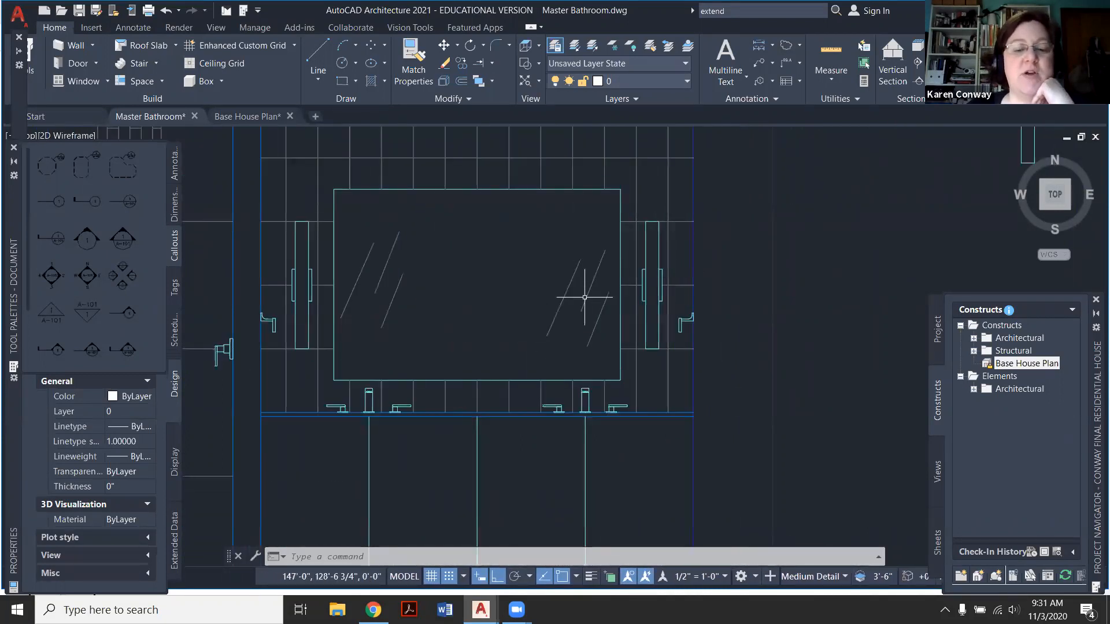
Switch to Chrome and review the dweLED Brink 24" bath light's product page for its picture, dimensions and mounting details.
click(373, 610)
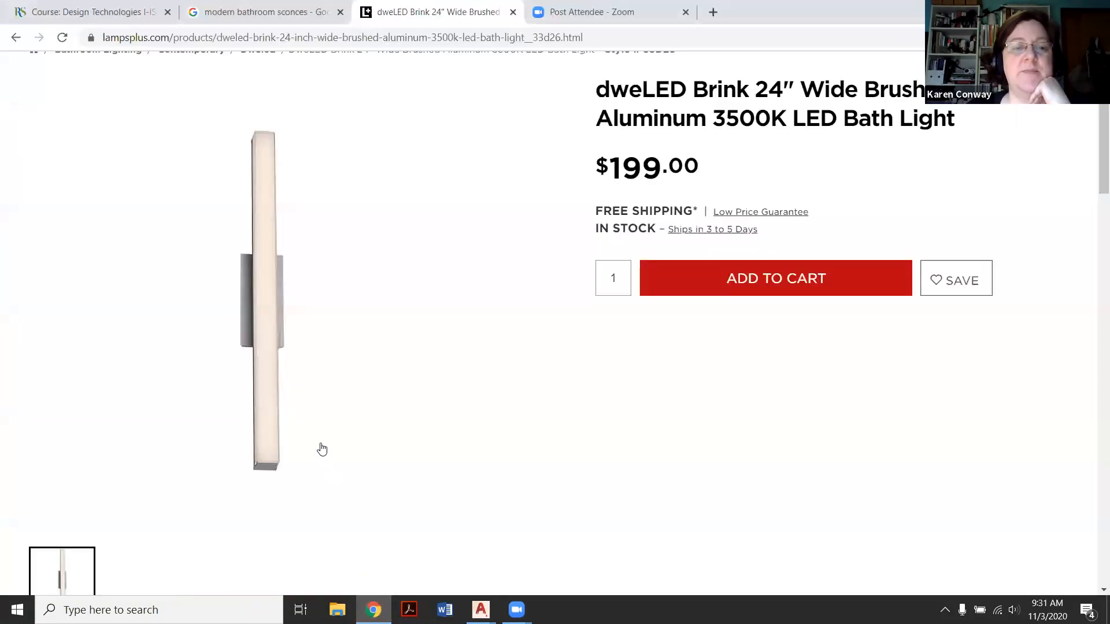
scroll(321, 450, up, 1)
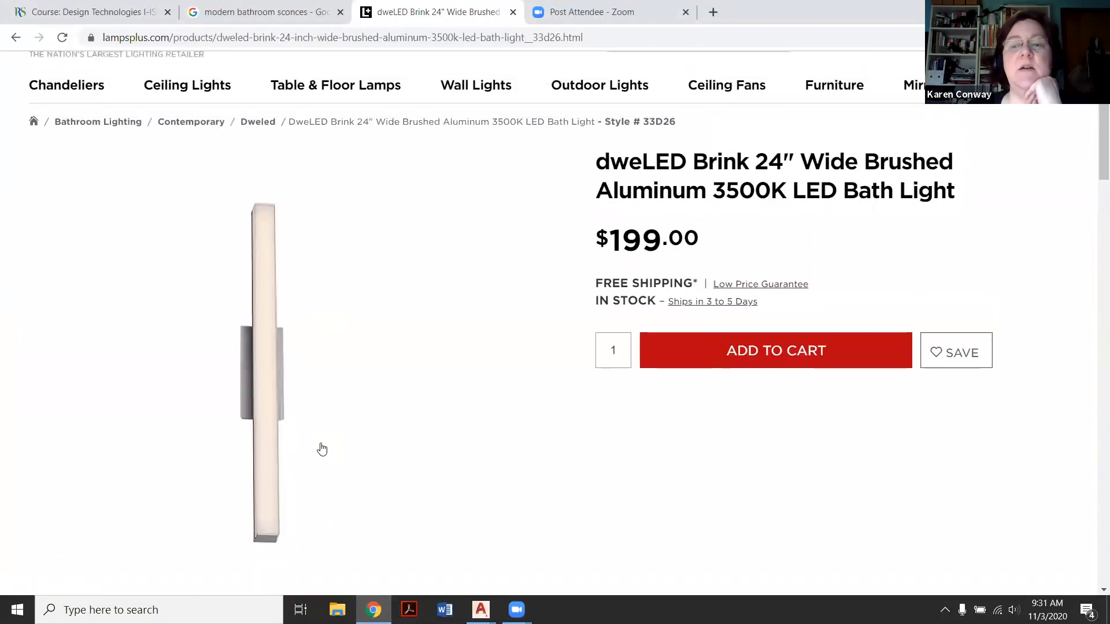
scroll(322, 450, up, 1)
scroll(312, 404, down, 1)
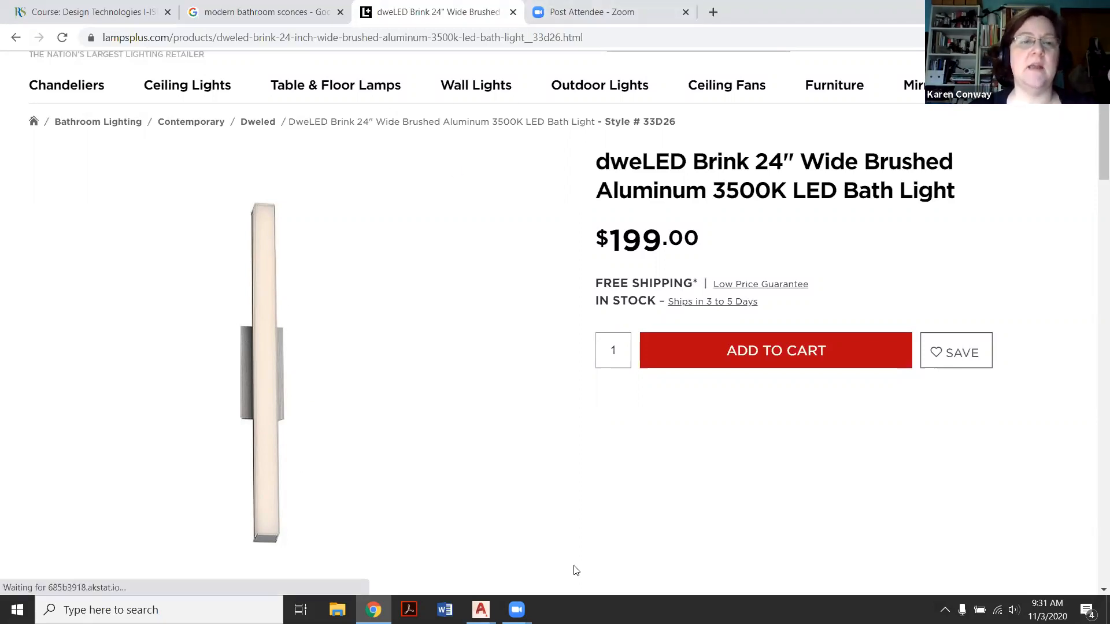
mouse_move(481, 610)
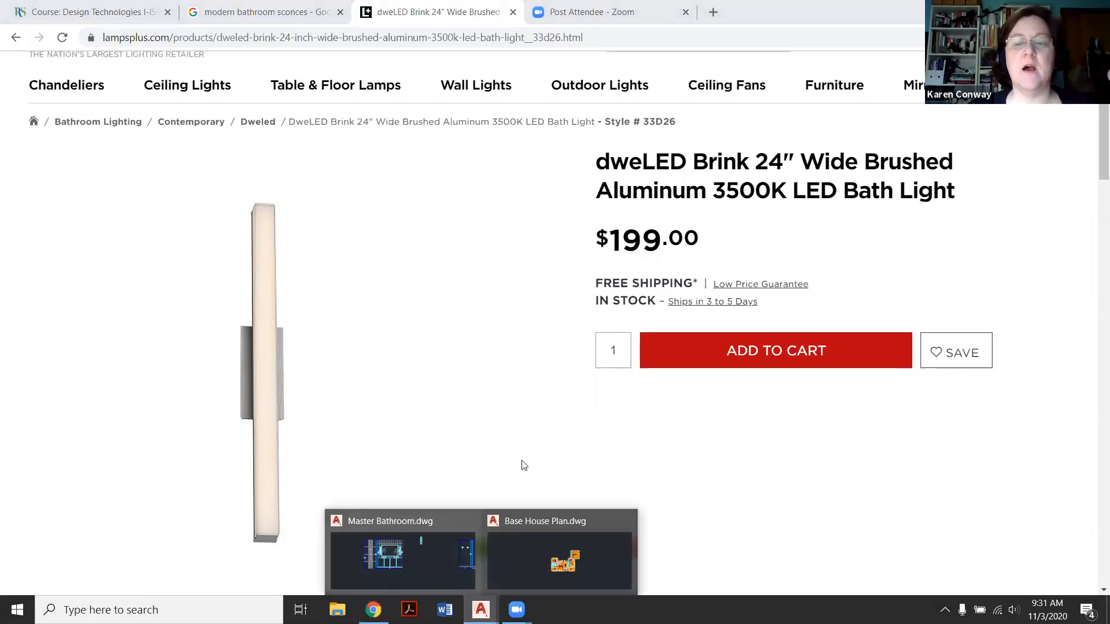
scroll(356, 372, down, 4)
scroll(357, 372, down, 6)
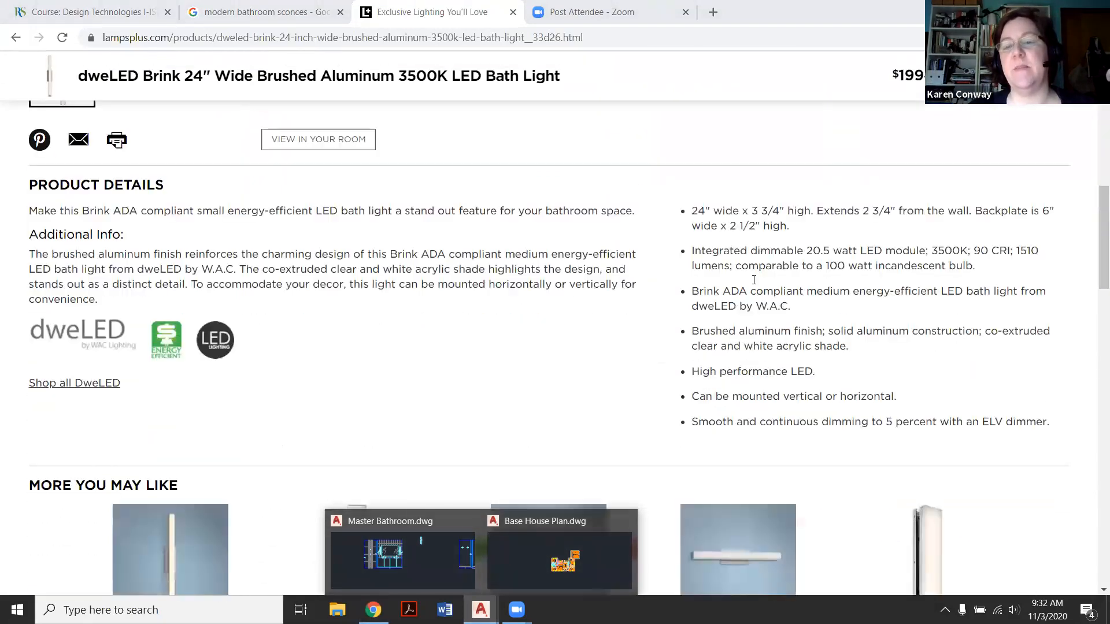
scroll(751, 271, up, 3)
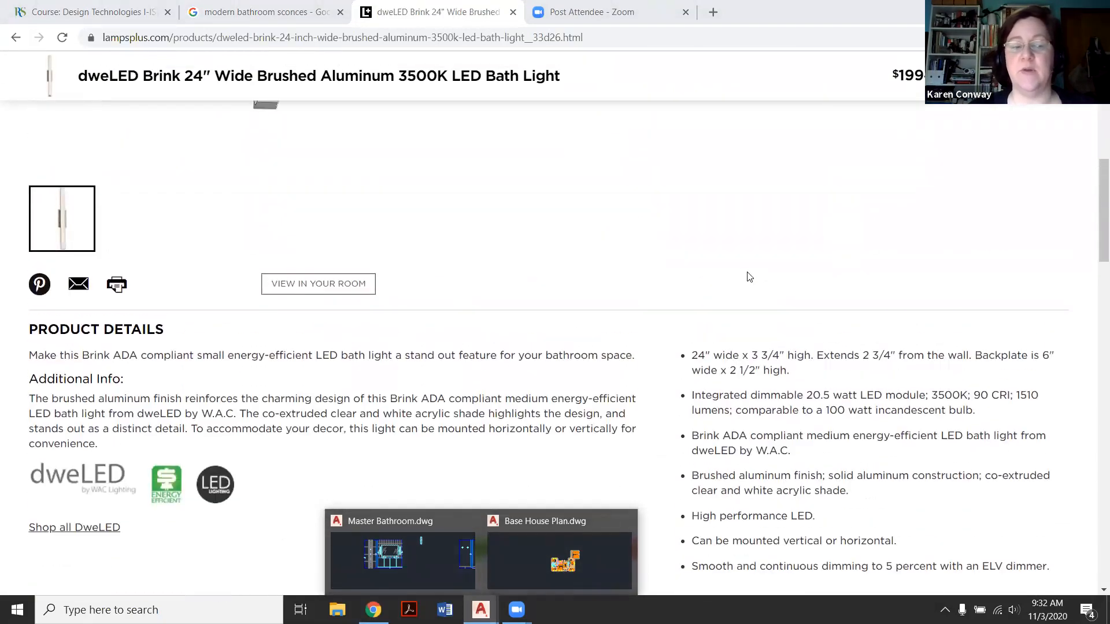
scroll(749, 277, down, 12)
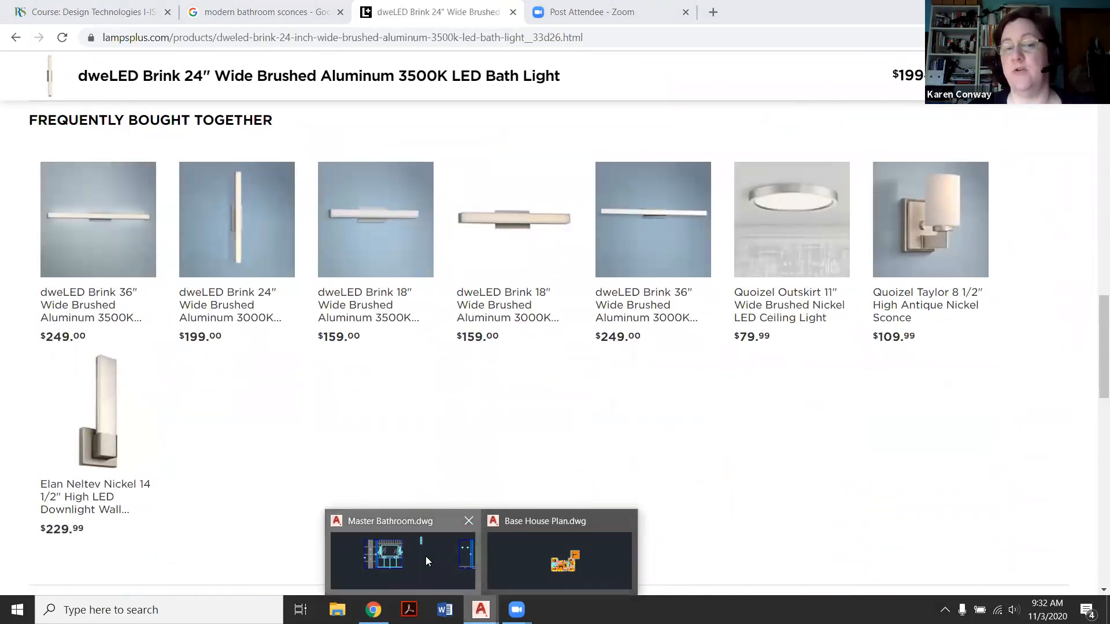
Switch back to the Master Bathroom drawing in AutoCAD Architecture and compare the sconces drawn beside the mirror.
click(425, 556)
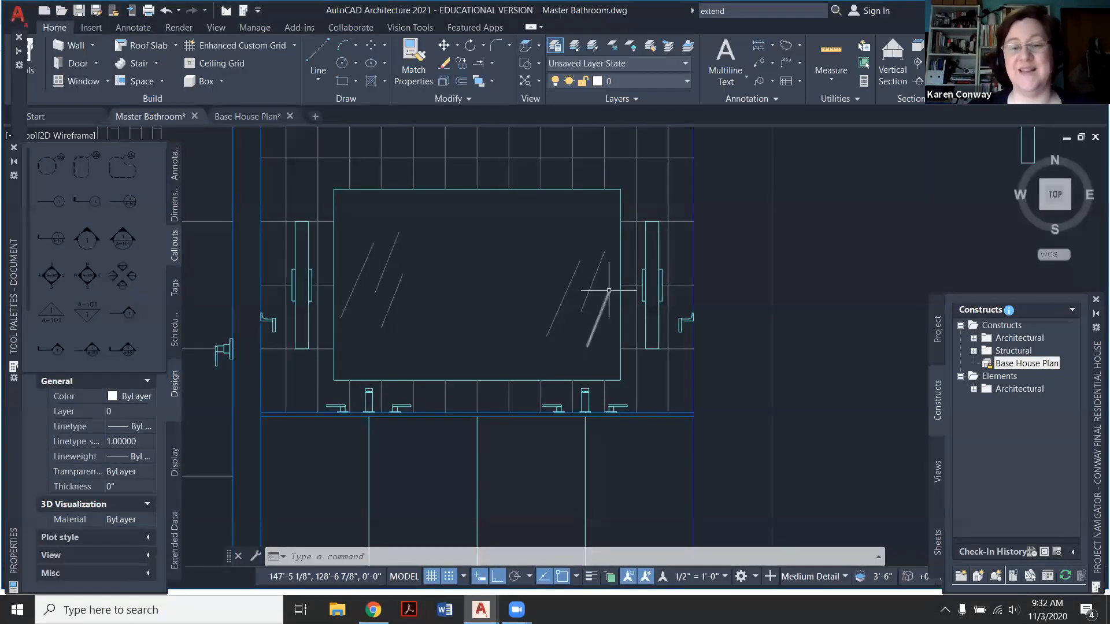
scroll(647, 278, up, 4)
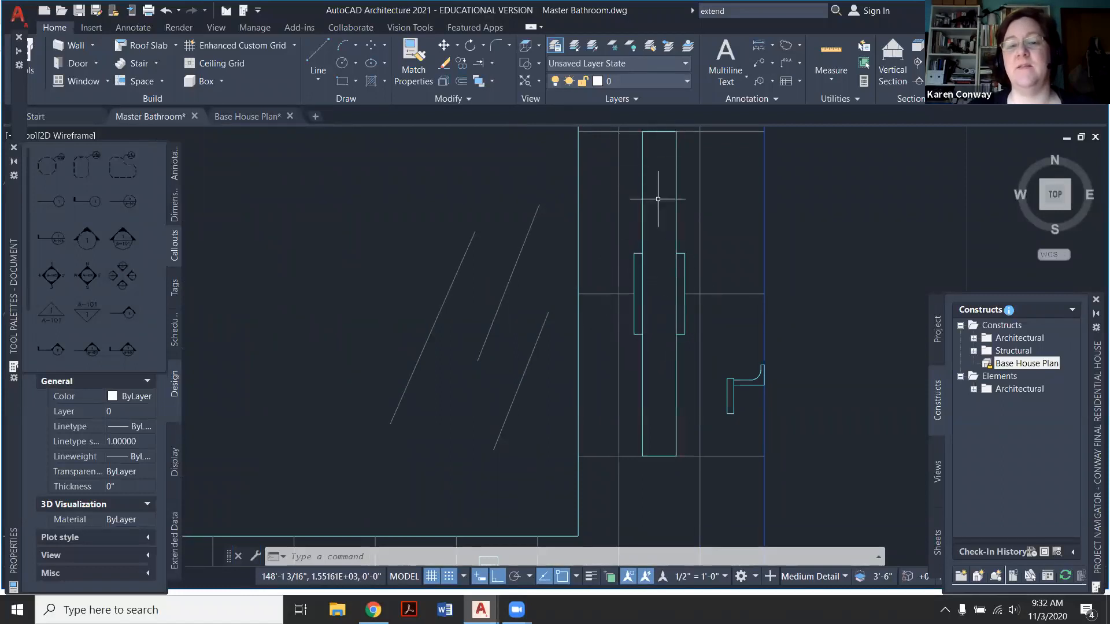
scroll(666, 388, down, 4)
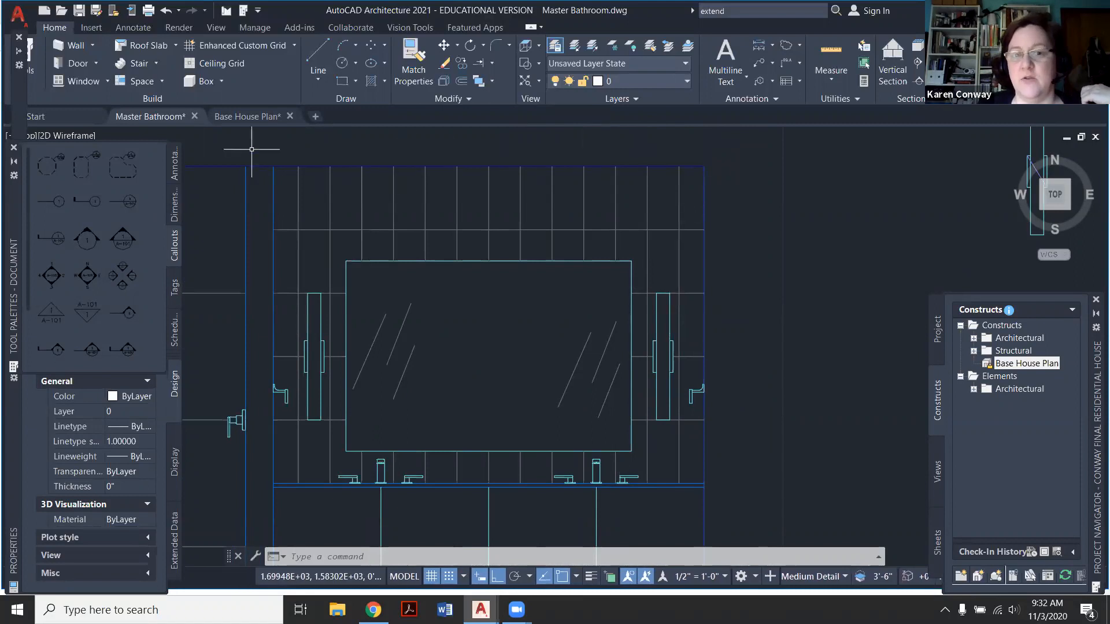
scroll(667, 311, down, 2)
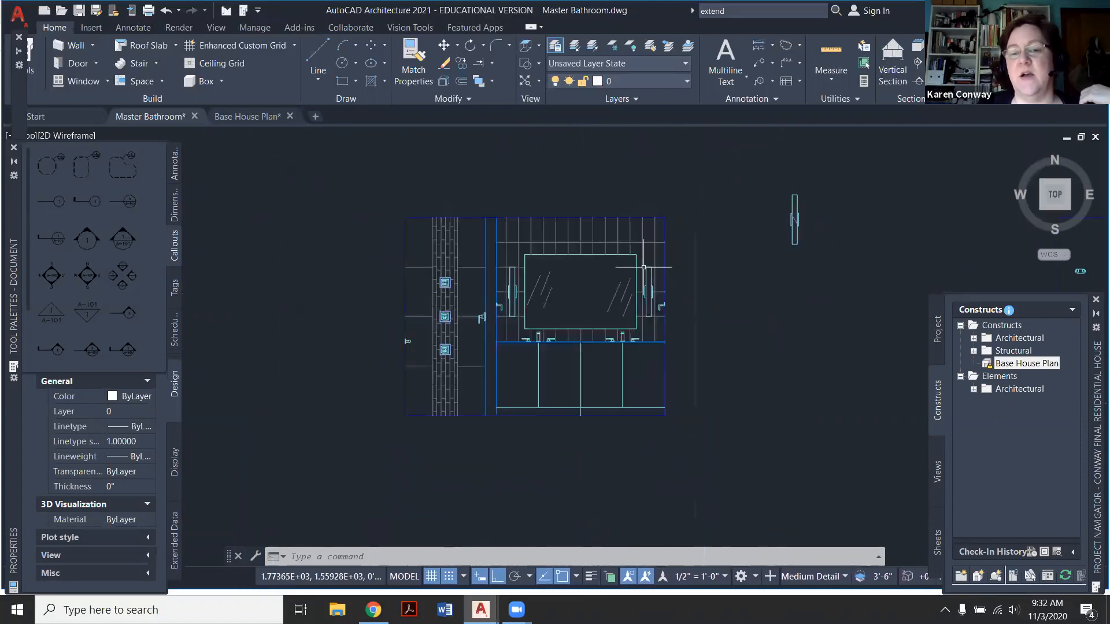
Measure the mounting height of the sconce right of the mirror with a linear dimension from its midpoint to the floor, and erase the dimension.
click(174, 206)
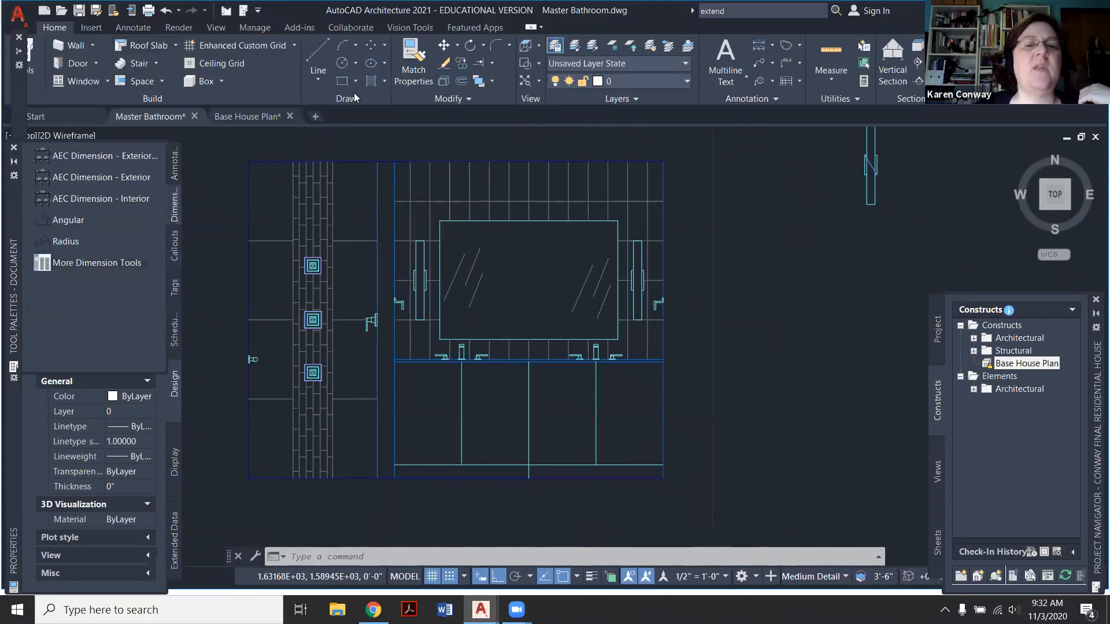
click(133, 27)
click(359, 47)
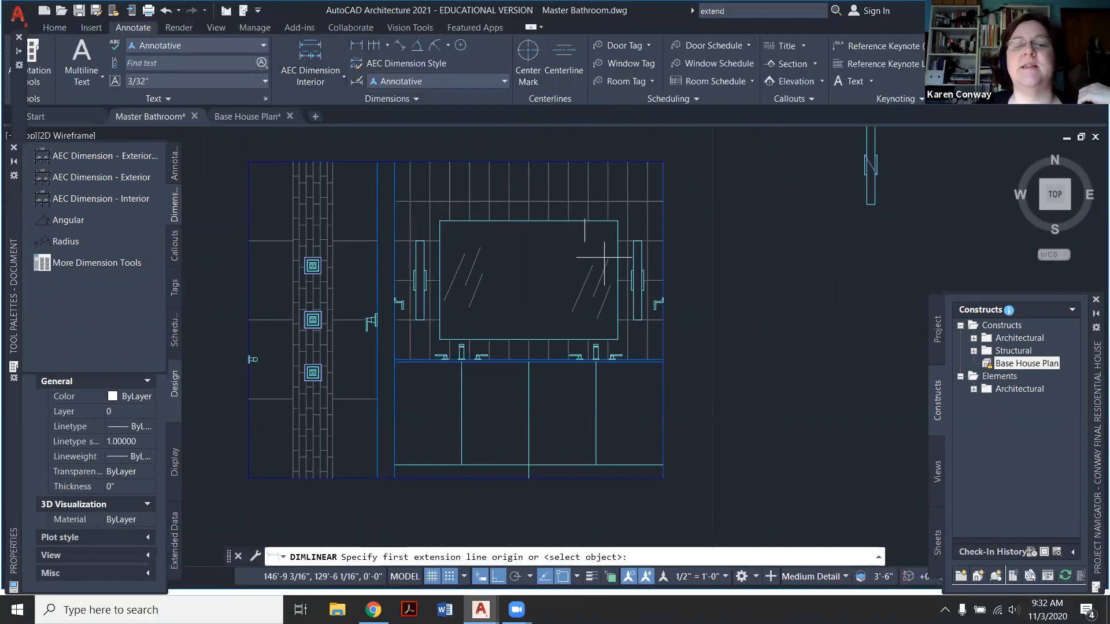
scroll(653, 278, up, 6)
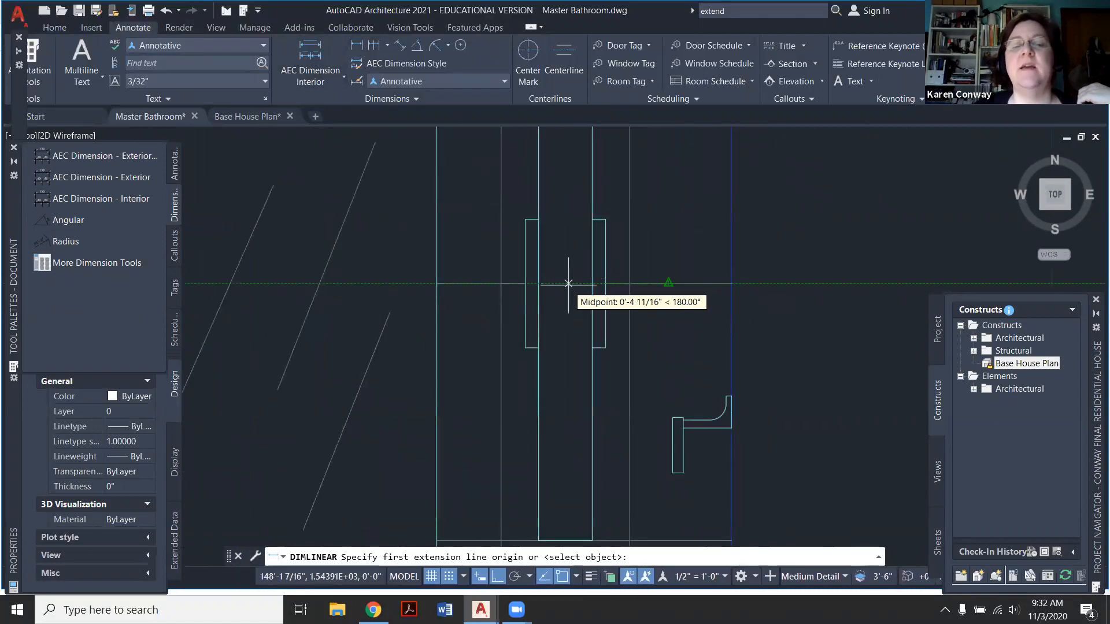
click(605, 283)
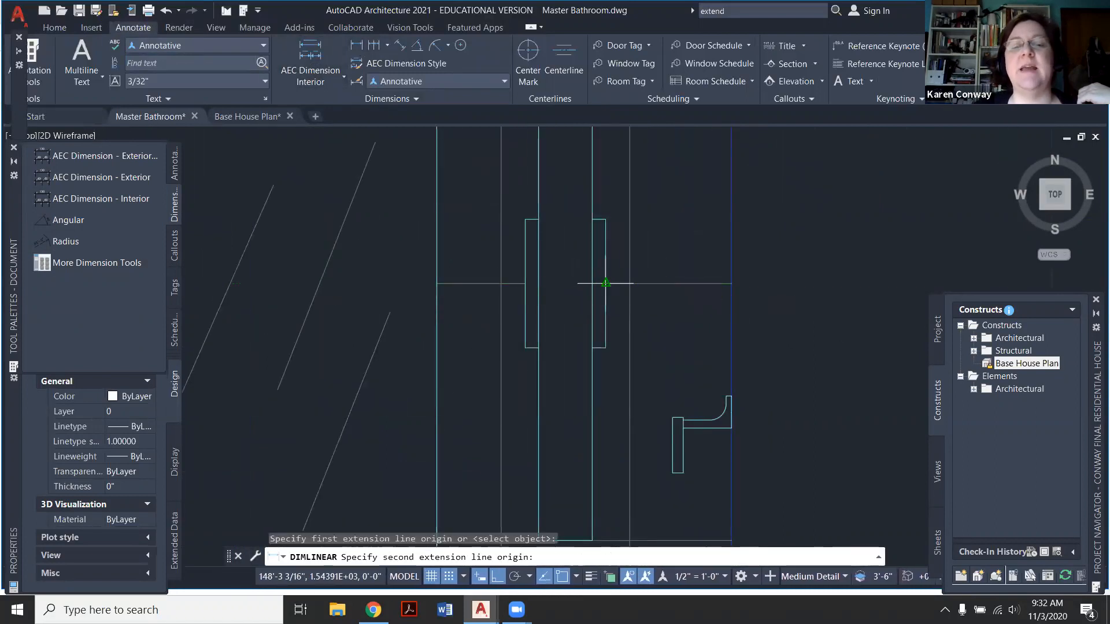
scroll(604, 277, down, 3)
click(595, 454)
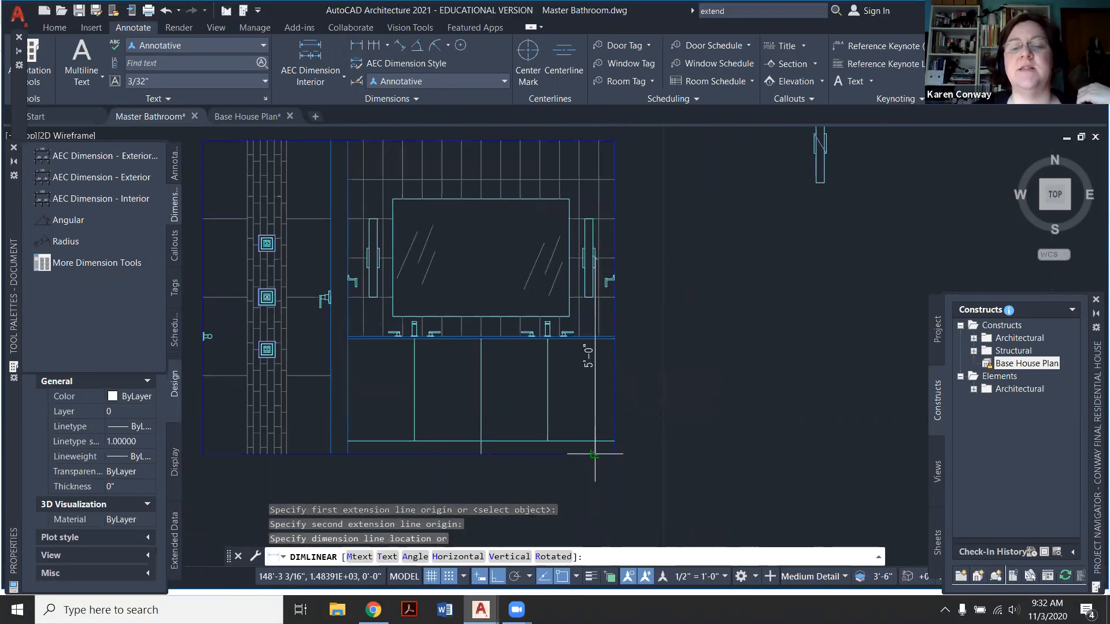
click(652, 354)
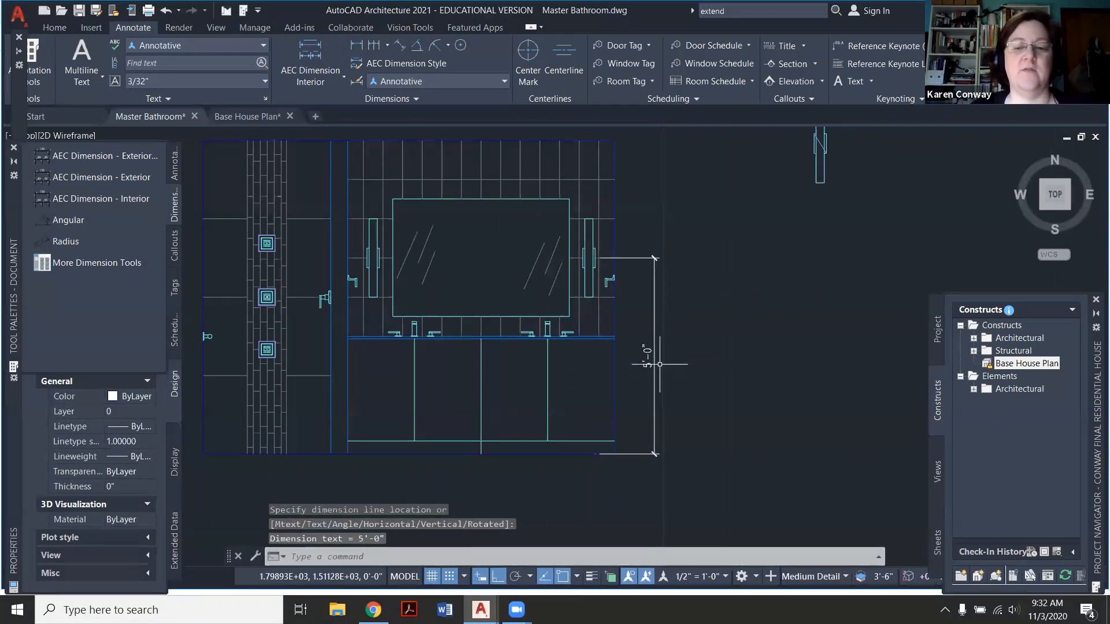
key(Escape)
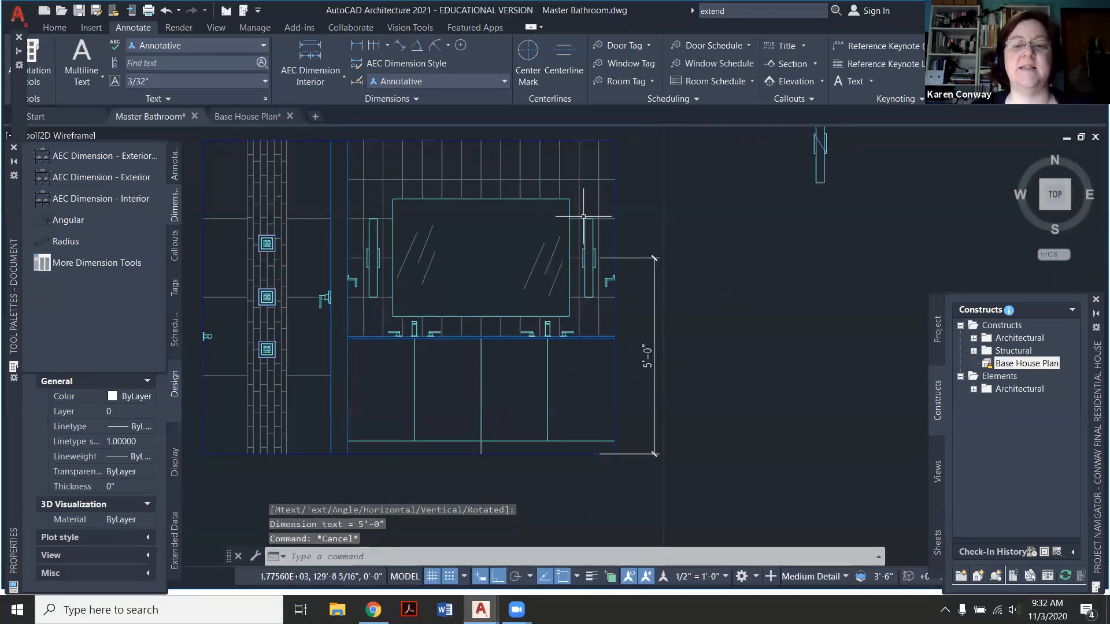
click(655, 325)
key(Delete)
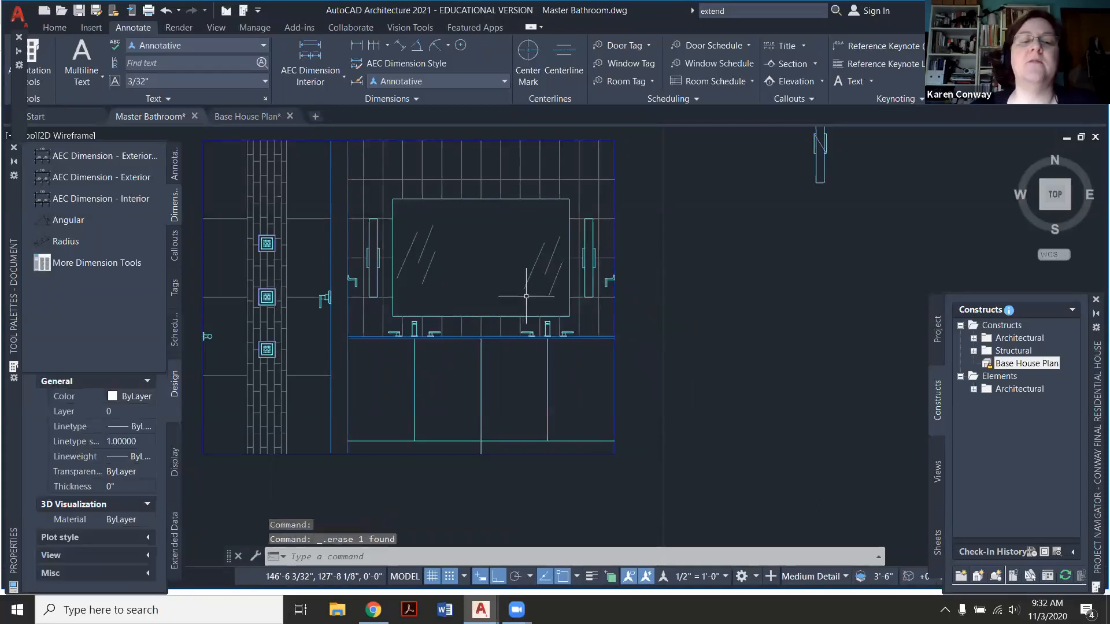
Examine the wall-mounted accessories beside the sconces and at the shower wall in the vanity-wall elevation.
scroll(630, 259, up, 4)
middle_drag(630, 258, 671, 227)
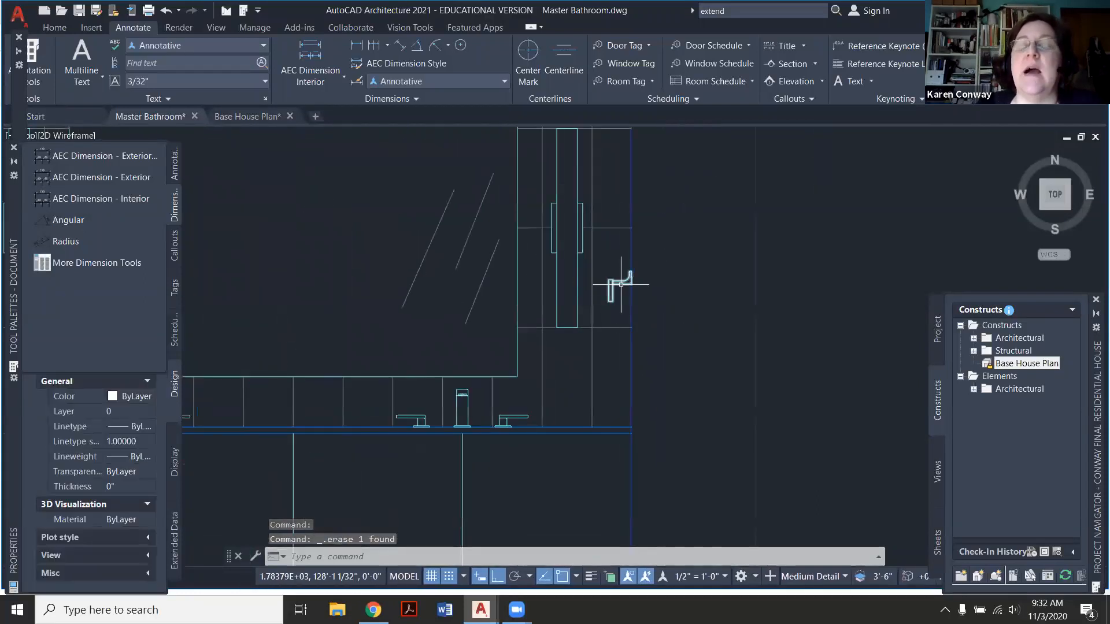
scroll(614, 301, up, 4)
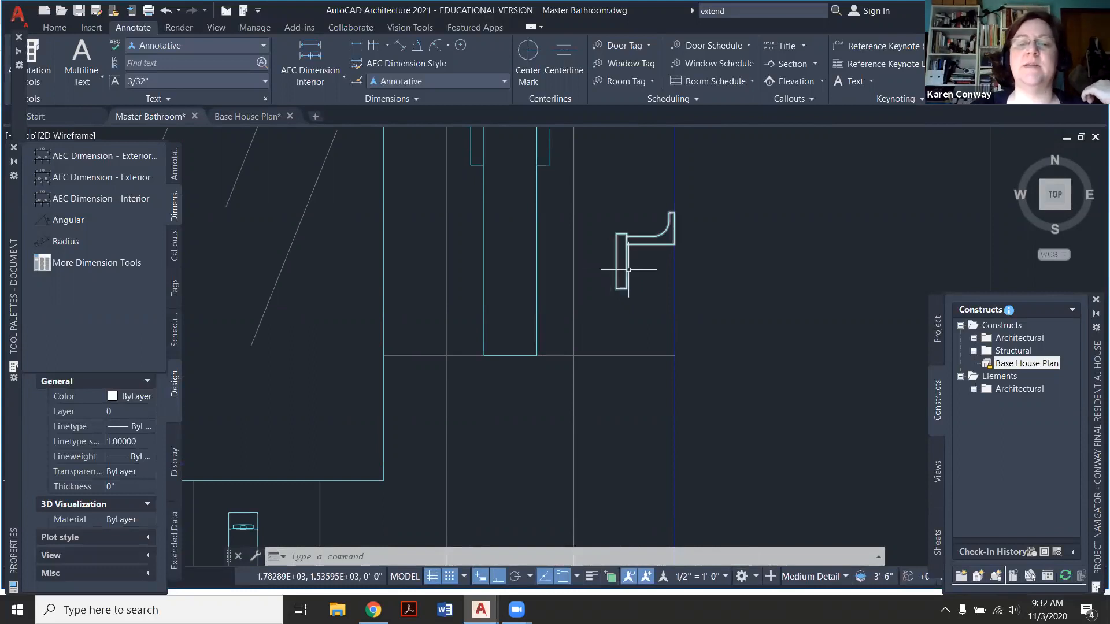
scroll(630, 255, down, 4)
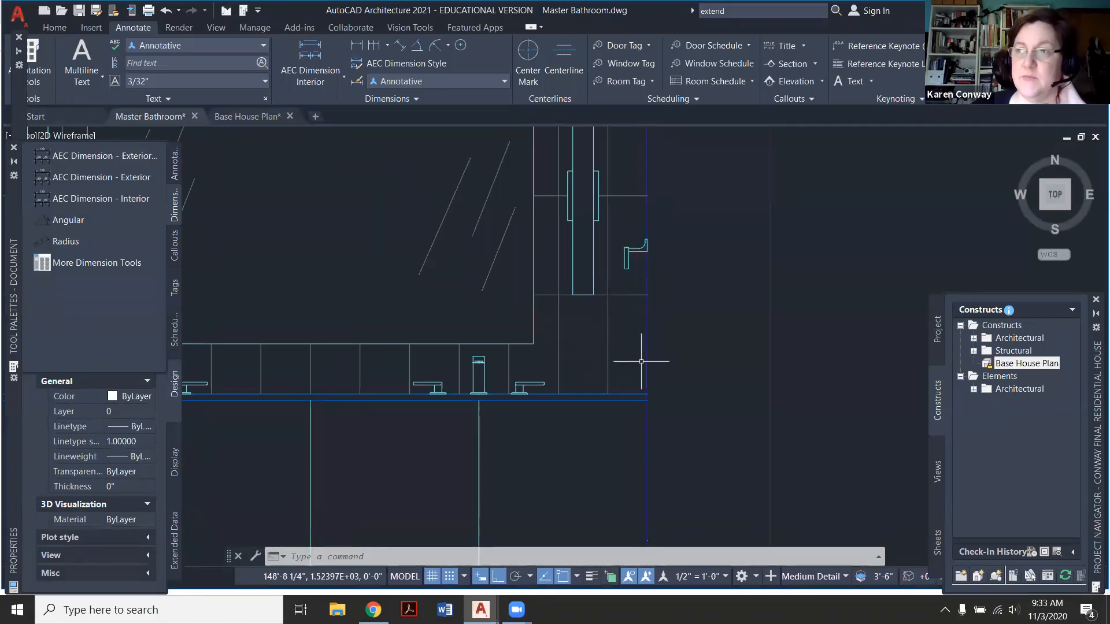
scroll(623, 322, down, 4)
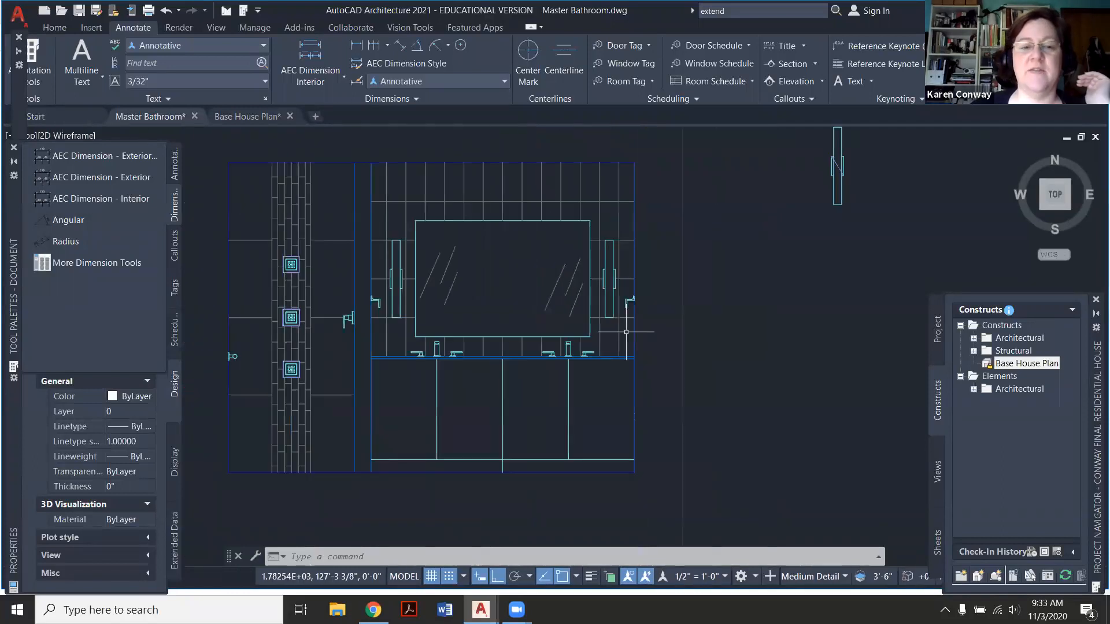
scroll(386, 371, up, 3)
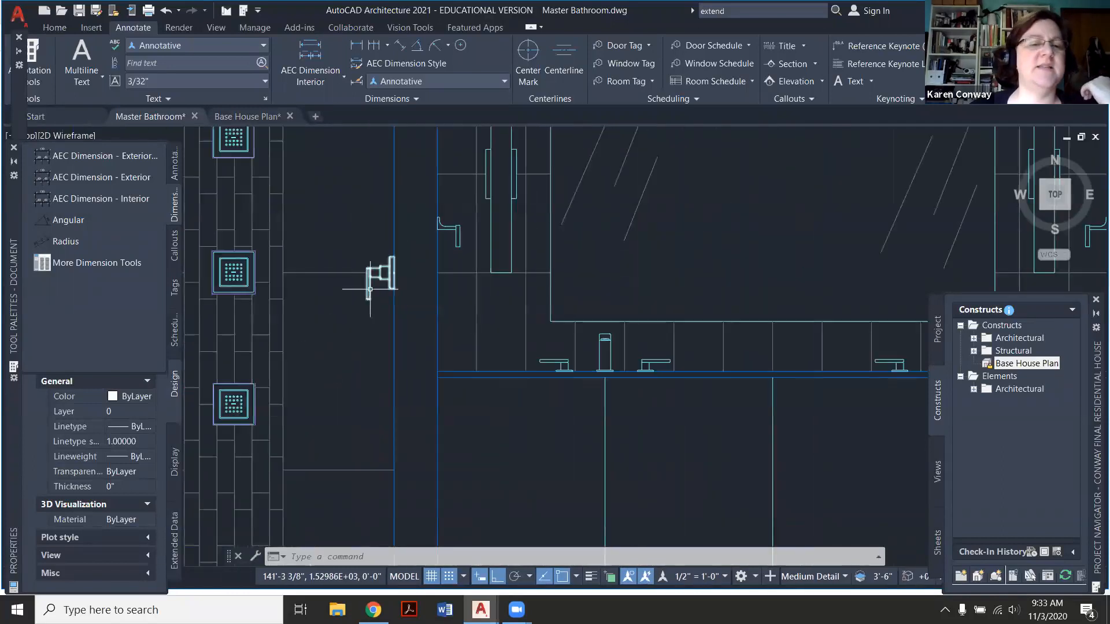
middle_drag(300, 292, 357, 291)
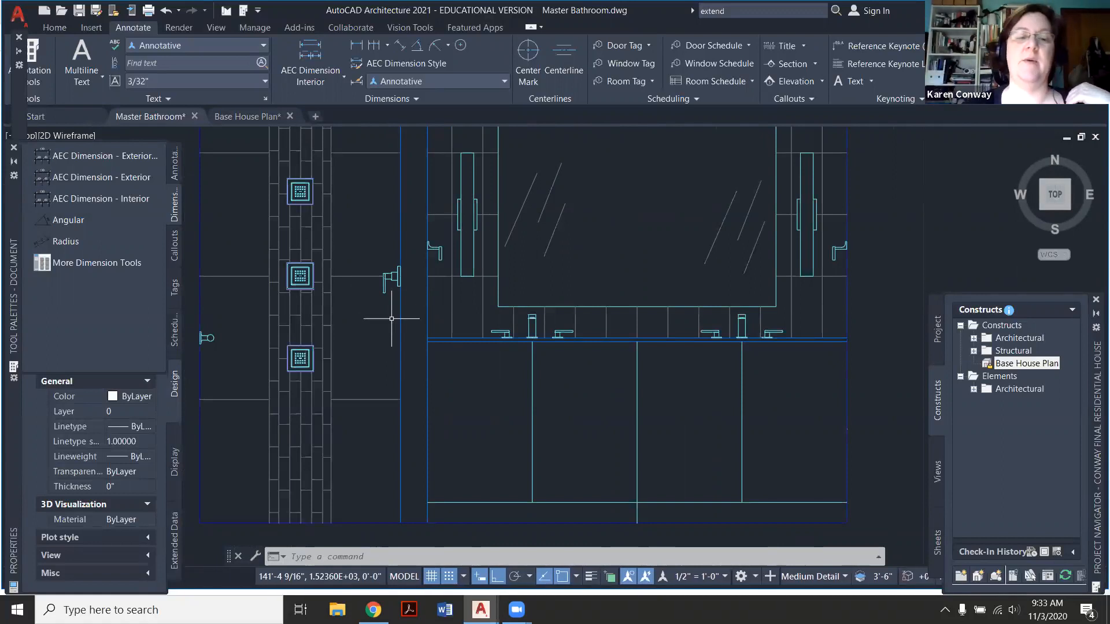
Inspect the shower head and hand shower fixtures along the cut wall in the rotated bathroom plan.
scroll(408, 335, down, 8)
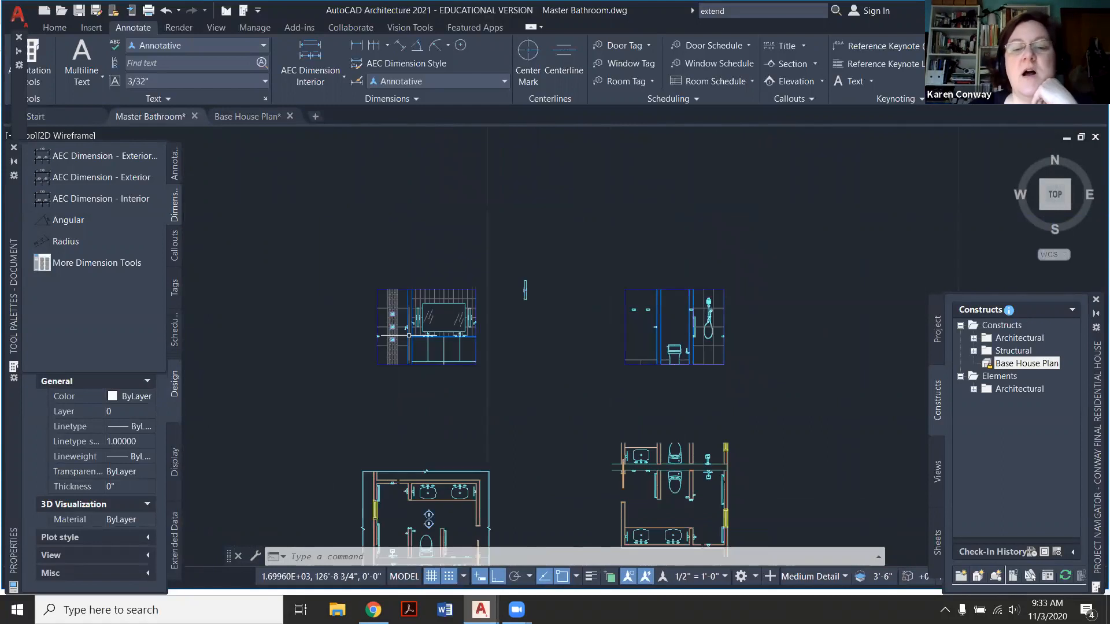
scroll(728, 491, up, 6)
scroll(614, 421, up, 3)
scroll(621, 413, down, 6)
scroll(635, 405, up, 3)
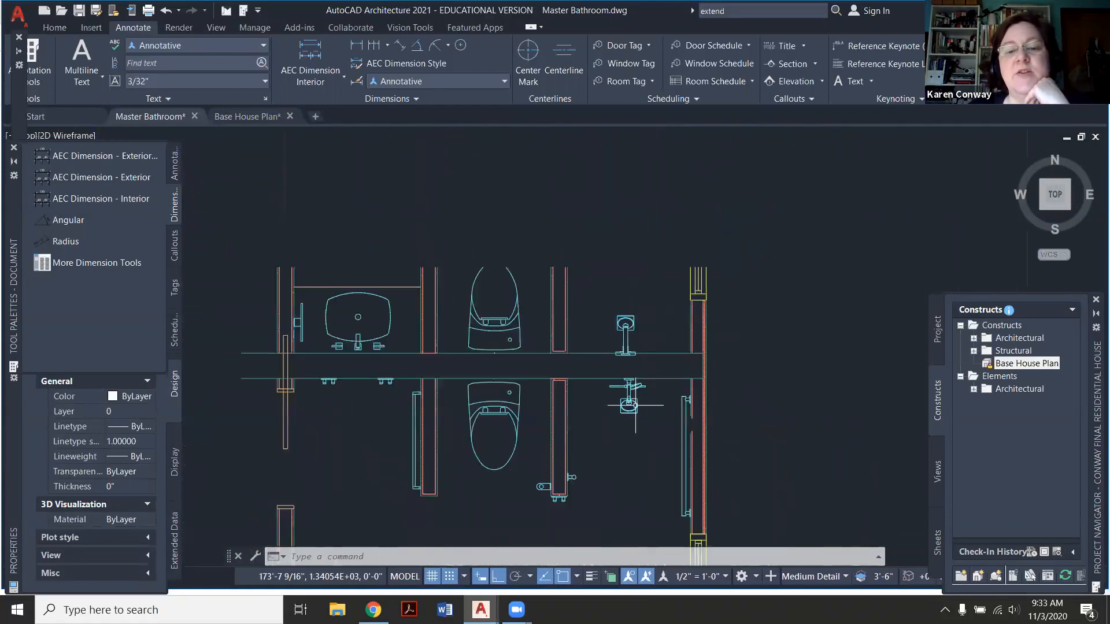
scroll(635, 405, up, 5)
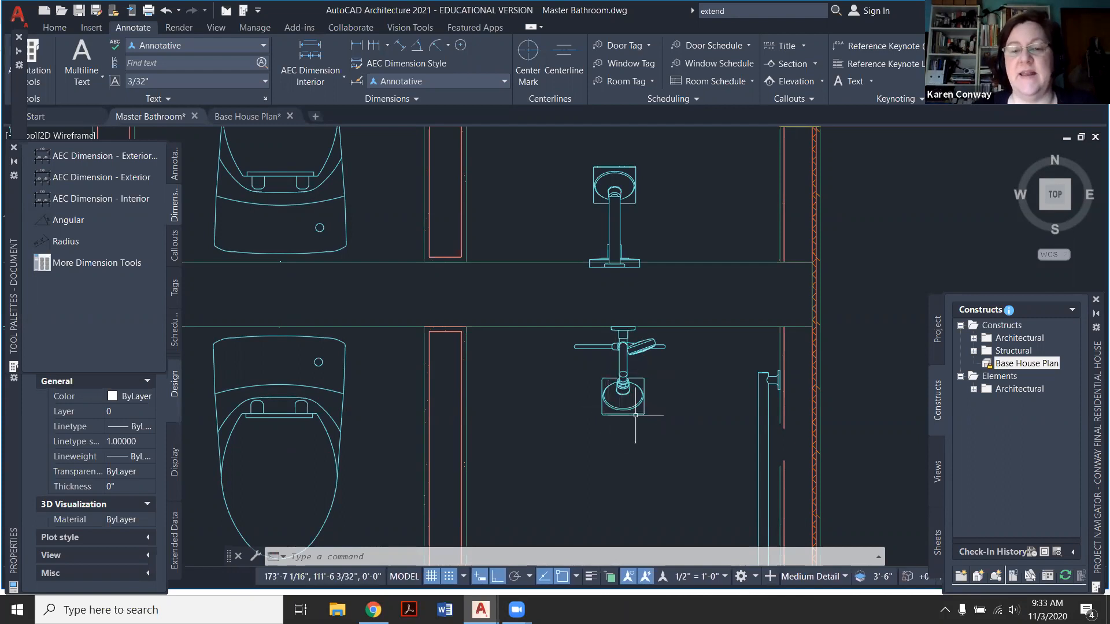
mouse_move(642, 406)
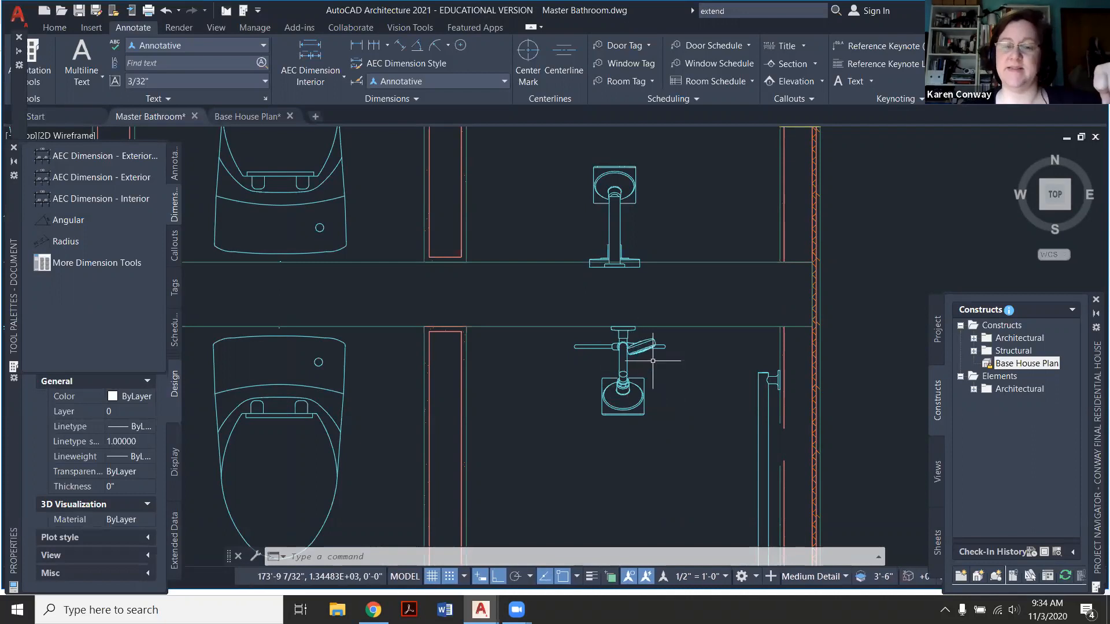
Examine the shower head, slide bar and hand shower in the toilet and shower wall elevation.
scroll(609, 429, down, 5)
scroll(596, 287, up, 6)
scroll(638, 222, up, 2)
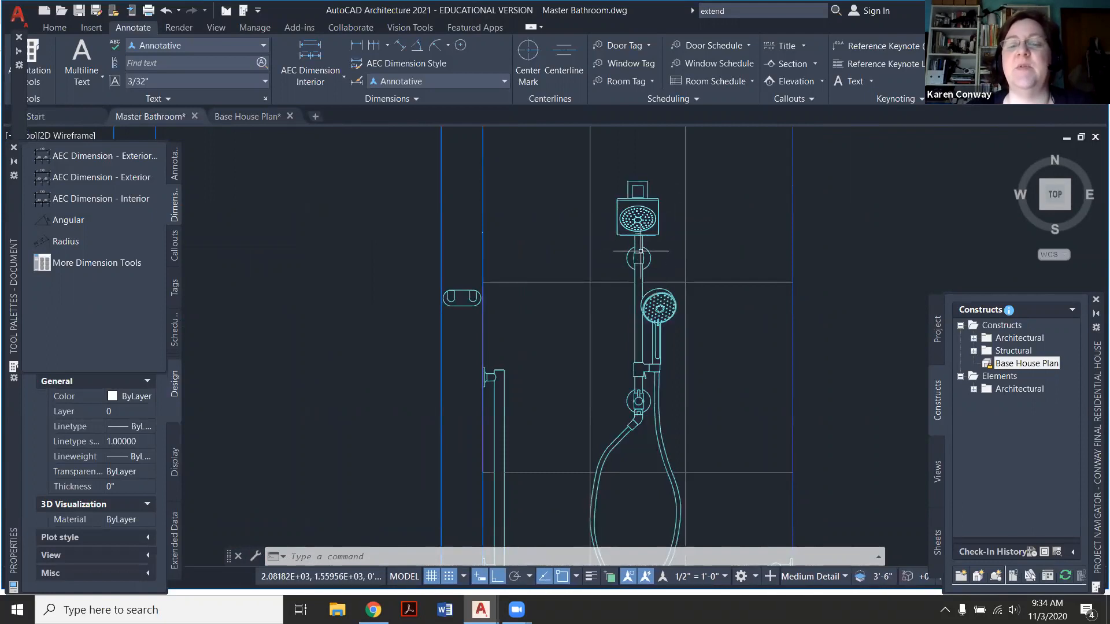
scroll(640, 251, up, 3)
scroll(640, 214, down, 2)
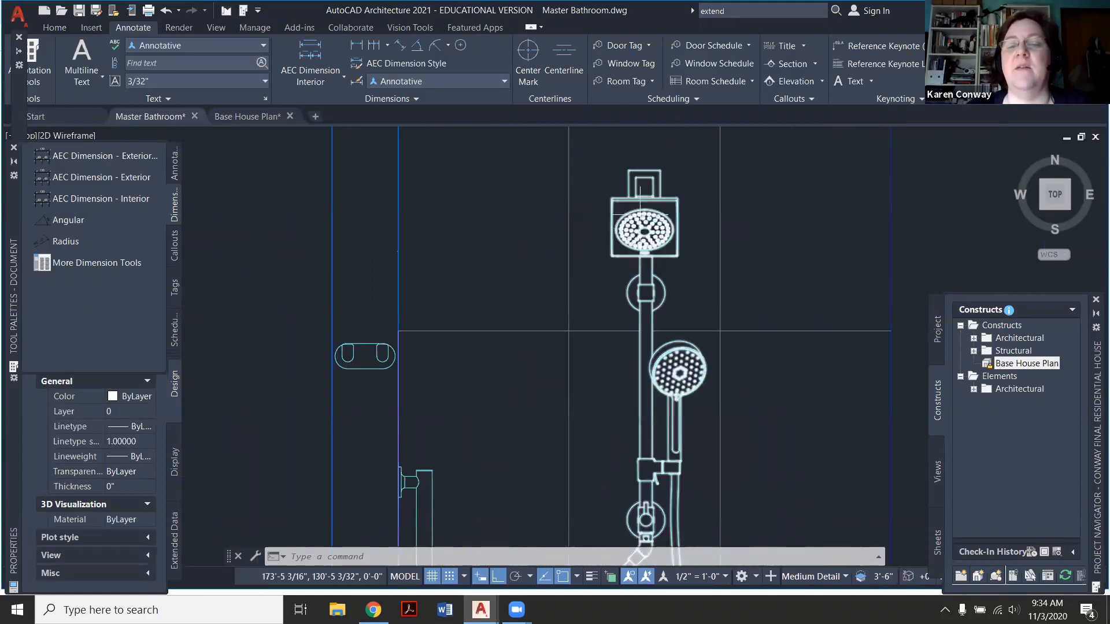
scroll(640, 214, up, 2)
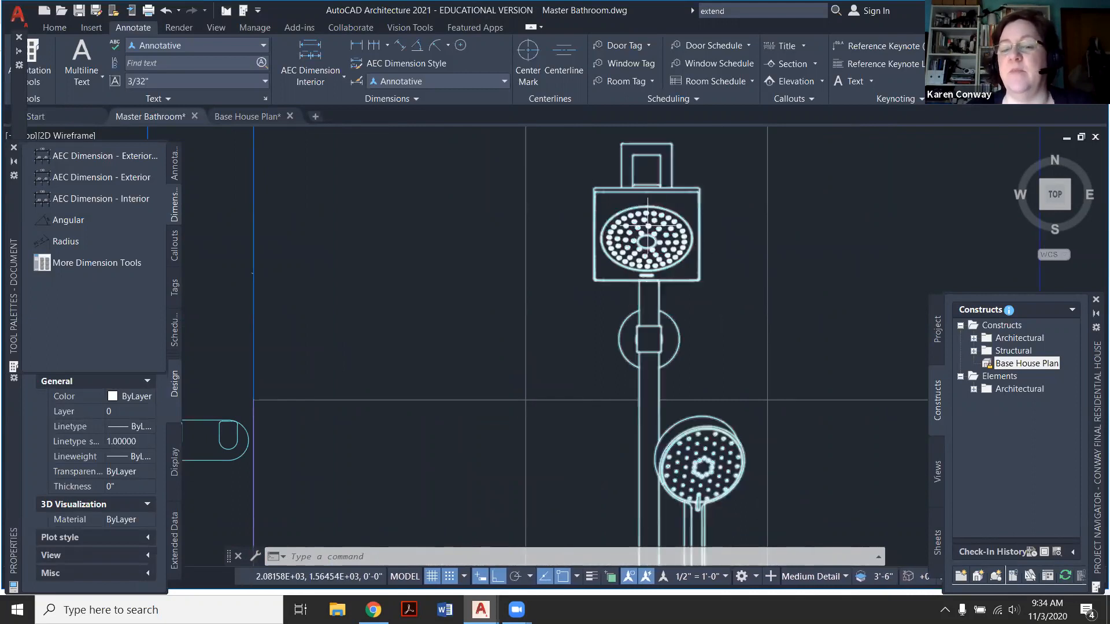
scroll(543, 254, down, 6)
scroll(631, 295, down, 2)
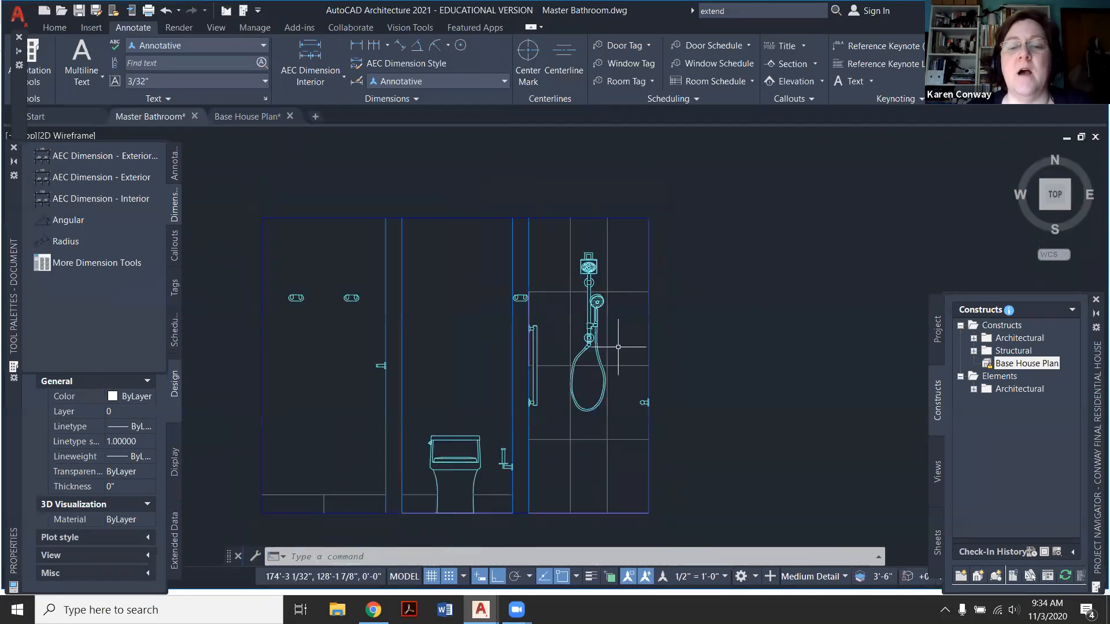
Compare the long wall bar and the small accessory at the far side of the shower elevation with the rotated plan.
scroll(552, 370, up, 4)
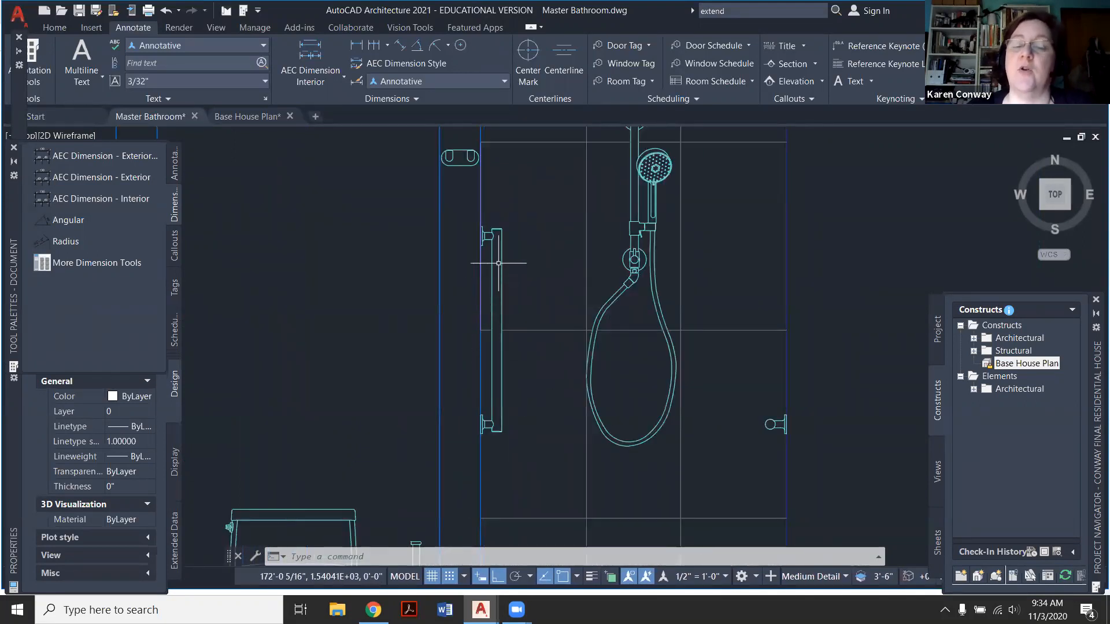
scroll(501, 312, down, 5)
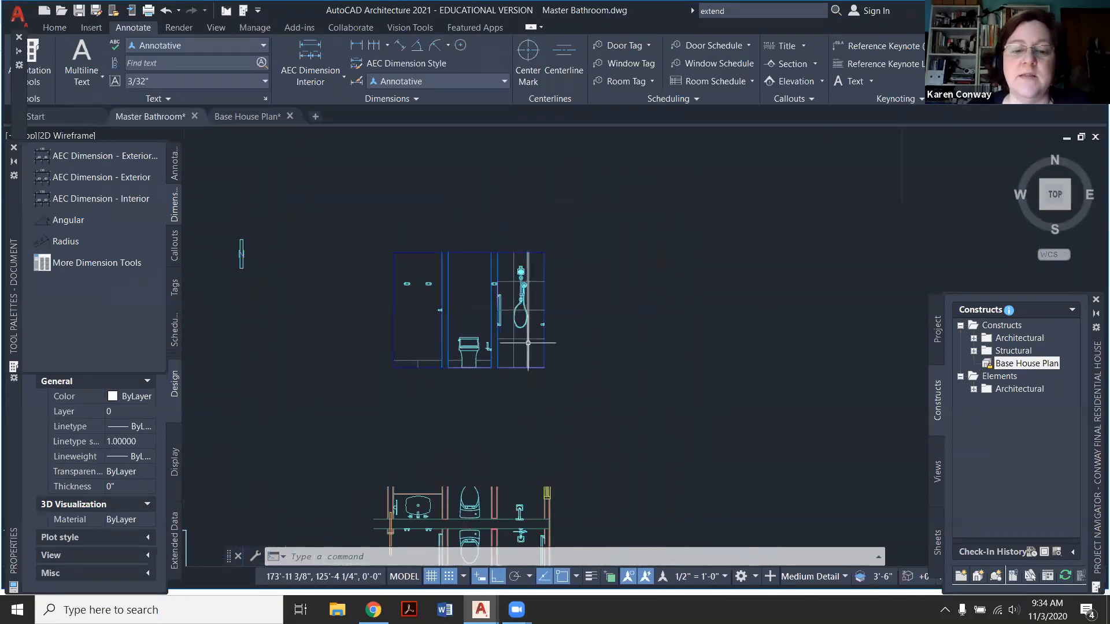
scroll(523, 440, up, 6)
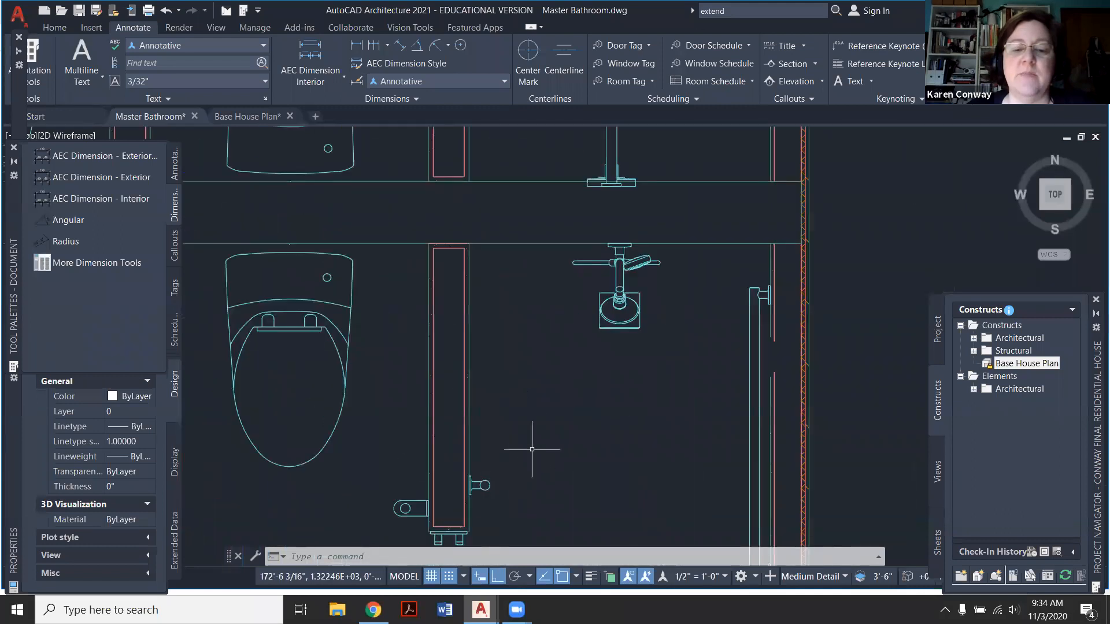
scroll(521, 451, down, 3)
scroll(507, 289, up, 4)
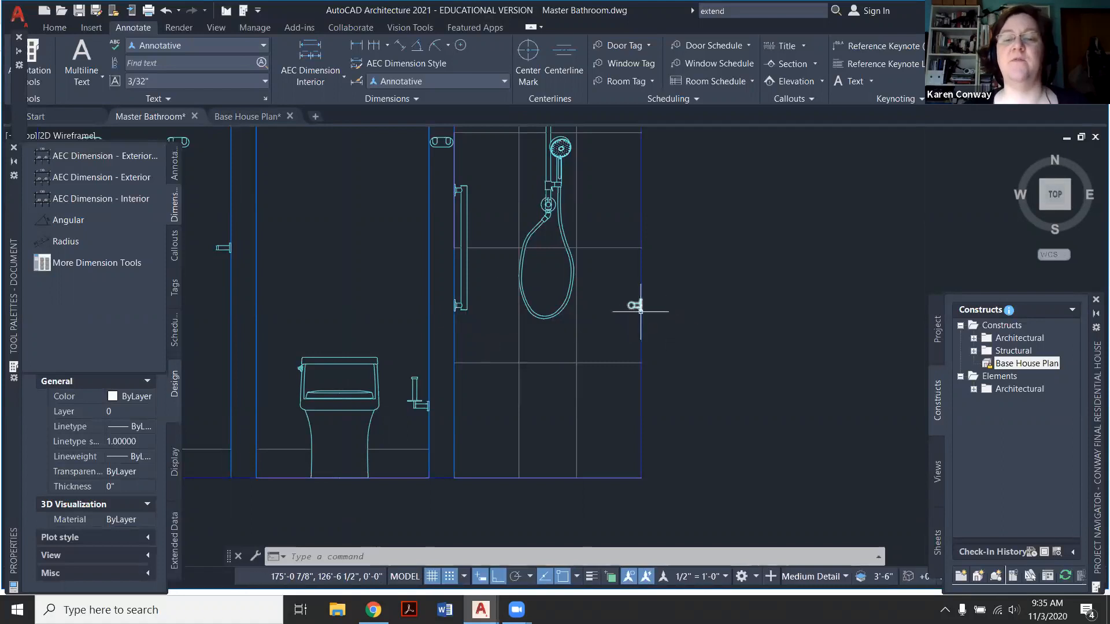
scroll(632, 289, down, 4)
middle_drag(629, 273, 630, 197)
scroll(630, 289, up, 3)
scroll(632, 359, down, 4)
scroll(622, 366, up, 4)
scroll(622, 366, down, 4)
scroll(664, 404, up, 6)
scroll(708, 397, down, 2)
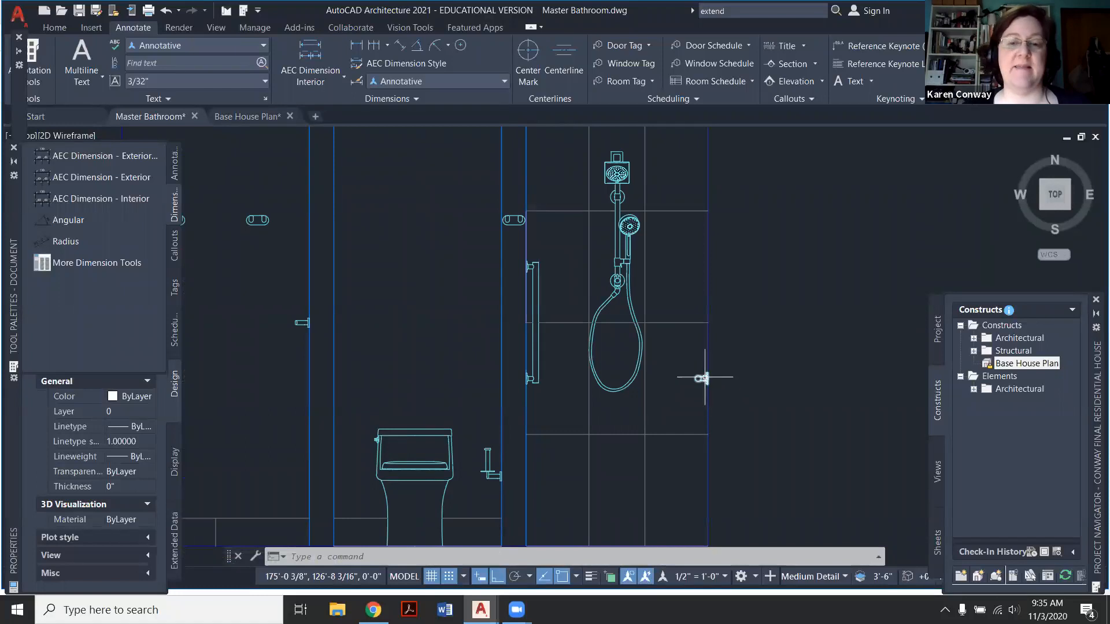
Inspect the toilet, the paper holder beside it and the wall base line in the toilet compartment of the elevation.
scroll(691, 336, down, 2)
scroll(659, 358, down, 1)
scroll(570, 433, up, 3)
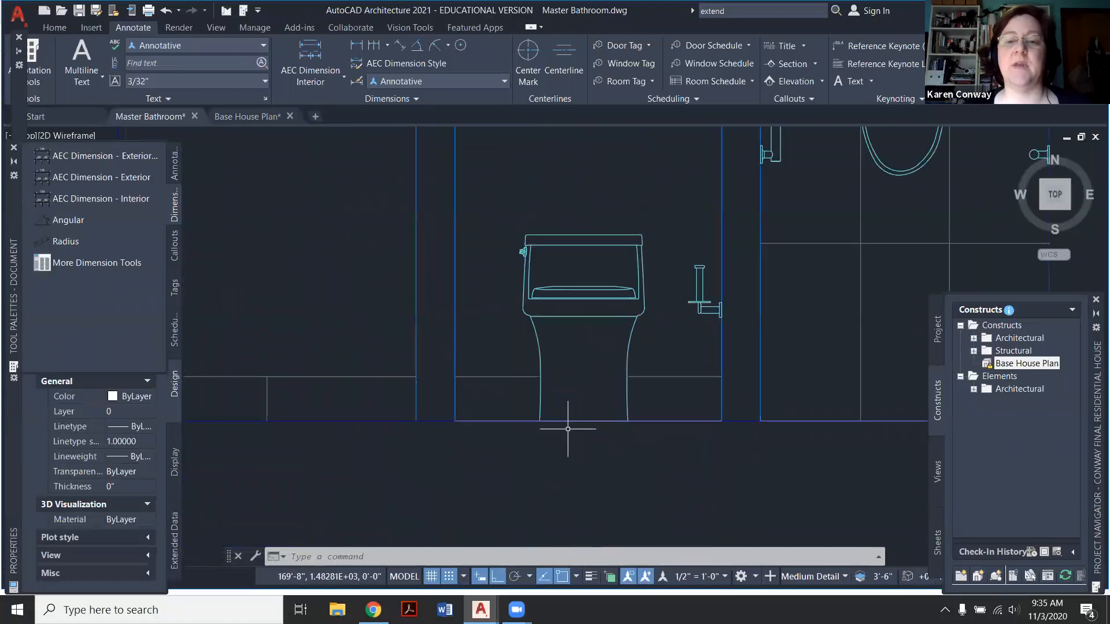
scroll(602, 346, down, 1)
scroll(629, 317, up, 4)
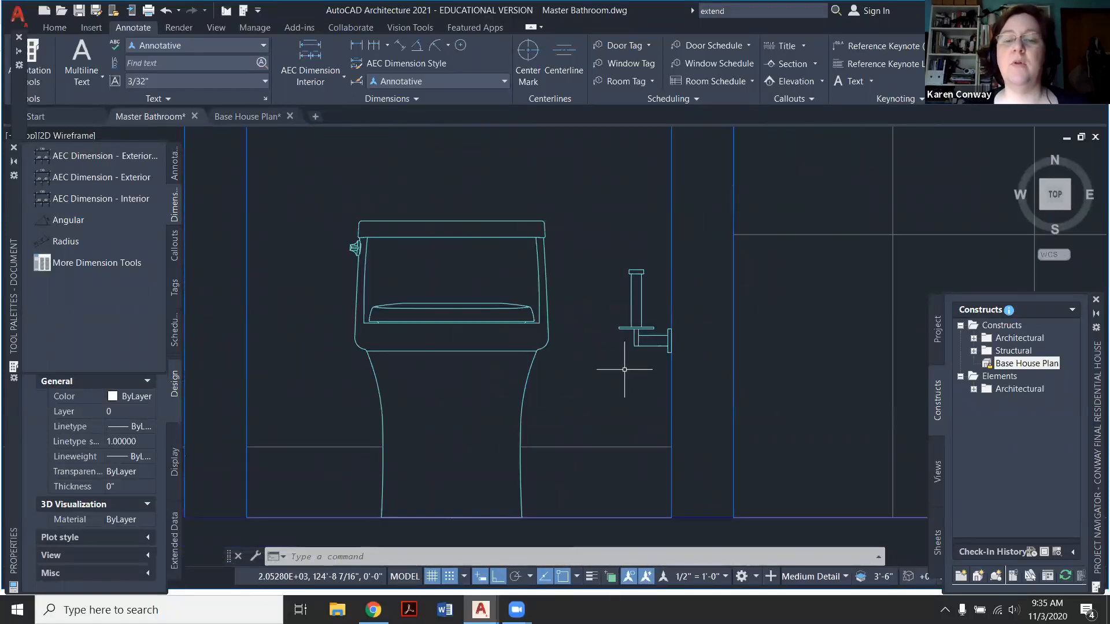
scroll(627, 372, down, 2)
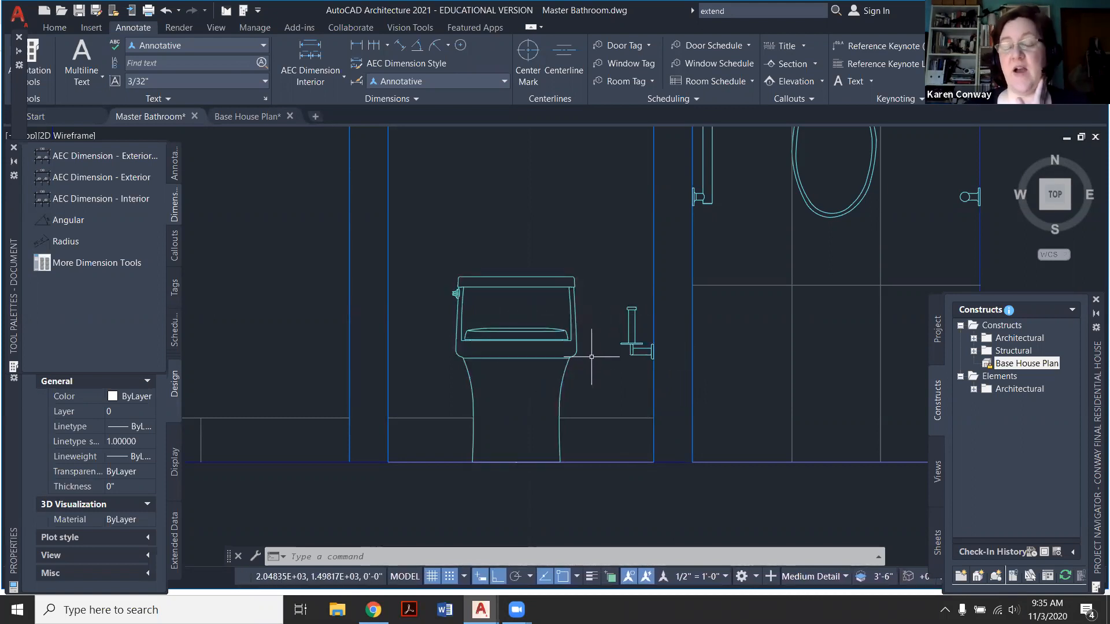
scroll(591, 357, down, 2)
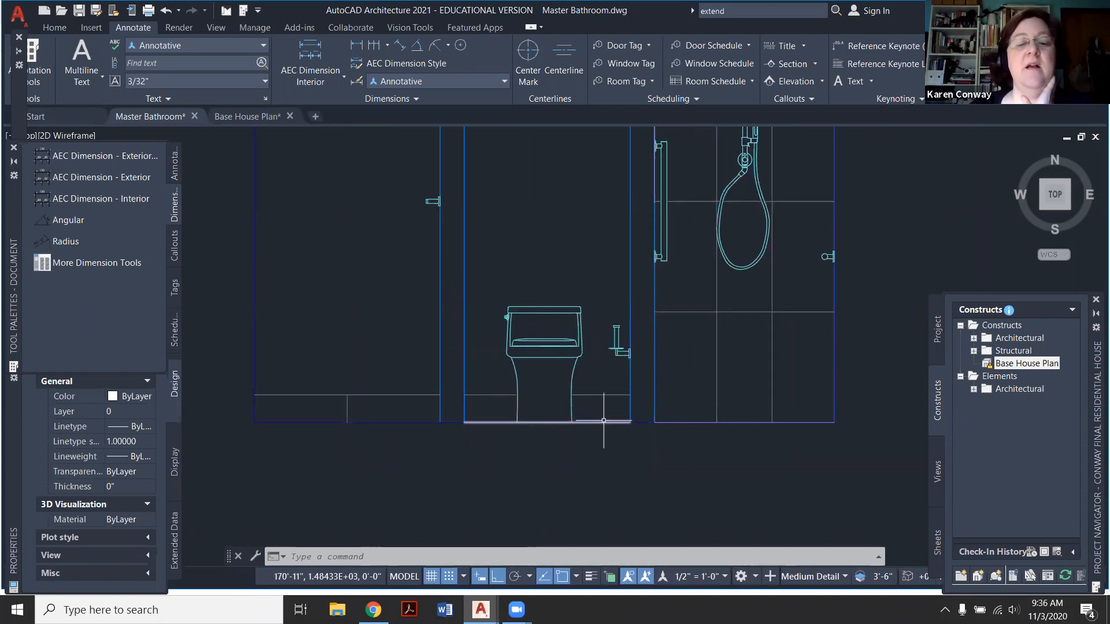
Check the towel bar on the wall beside the toilet compartment in the elevation against the rotated plan.
scroll(604, 421, down, 3)
scroll(526, 322, up, 5)
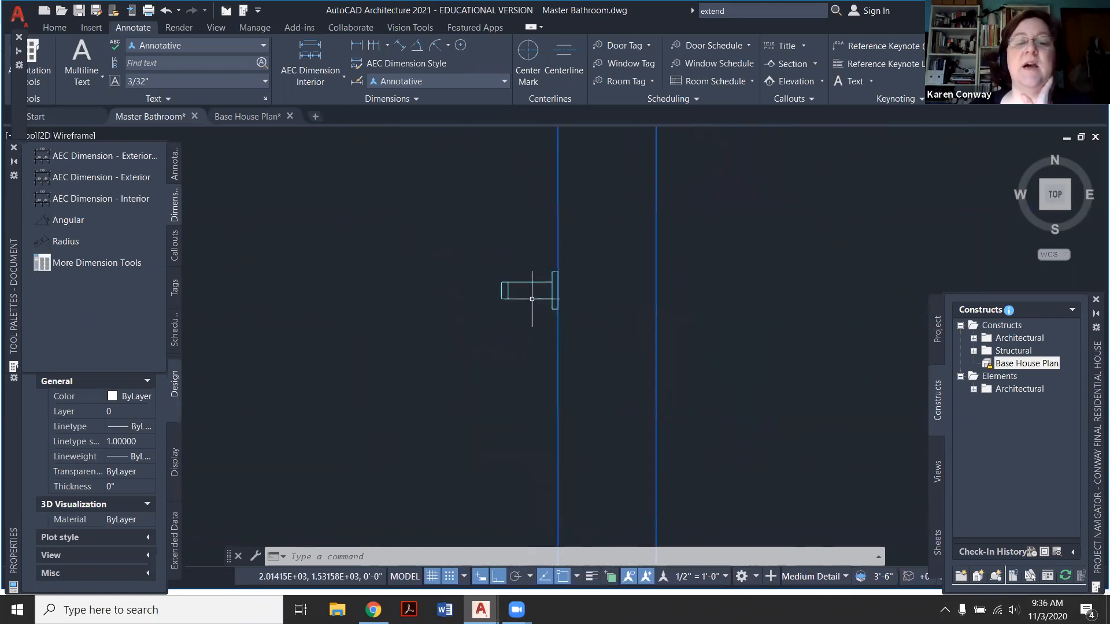
scroll(534, 272, down, 4)
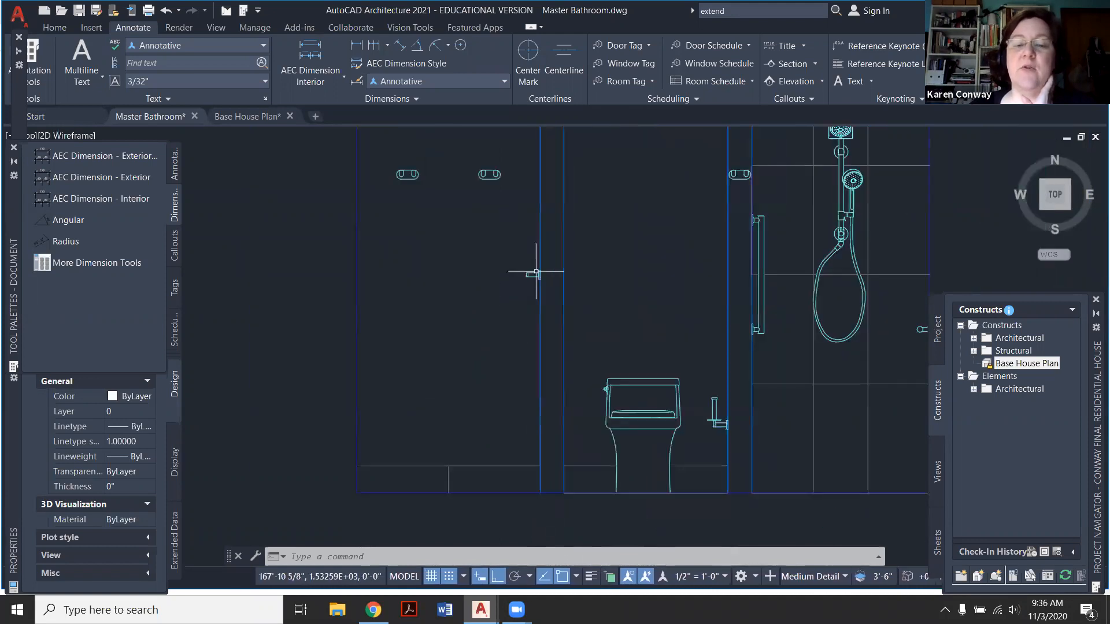
scroll(529, 289, down, 8)
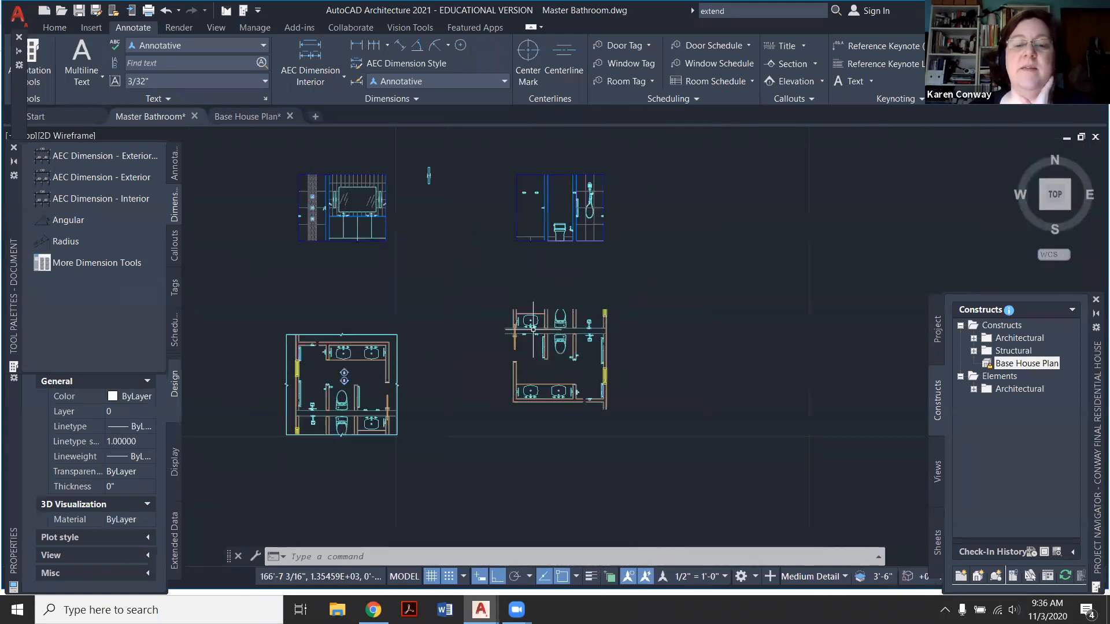
scroll(533, 328, up, 8)
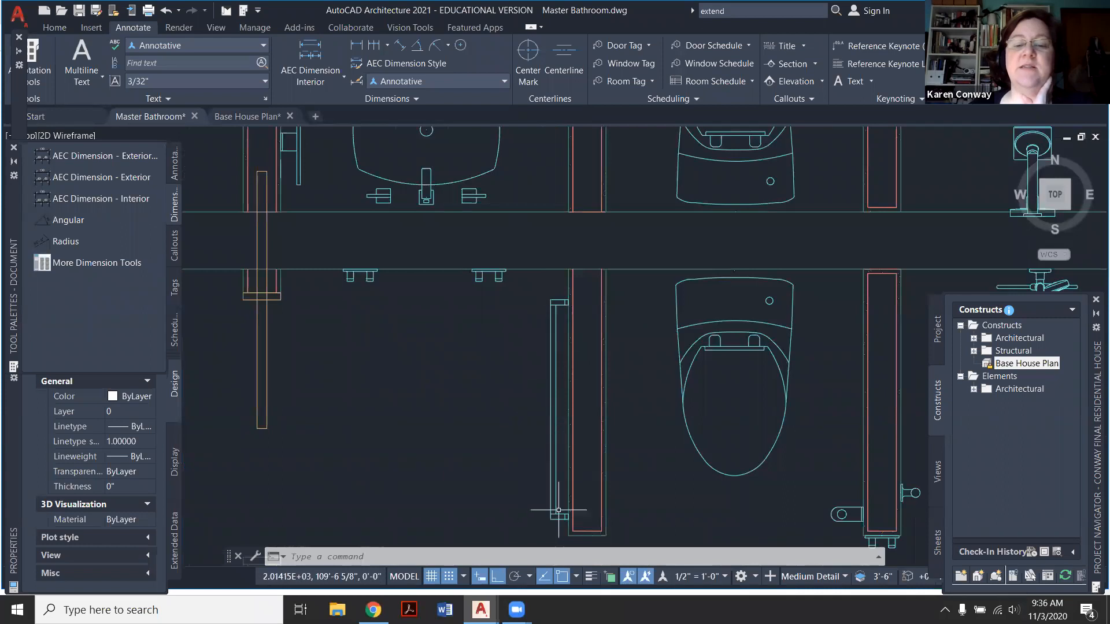
Compare the small paired wall hooks in the rotated plan with their positions and heights in the toilet and shower elevation.
scroll(546, 353, down, 6)
scroll(546, 356, up, 6)
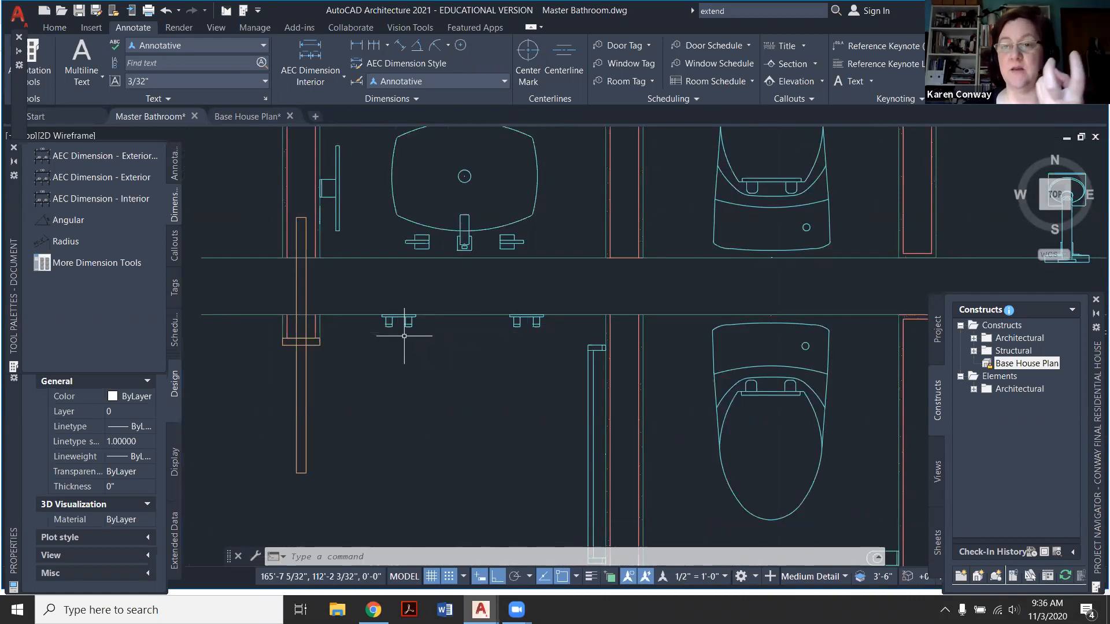
scroll(416, 338, down, 2)
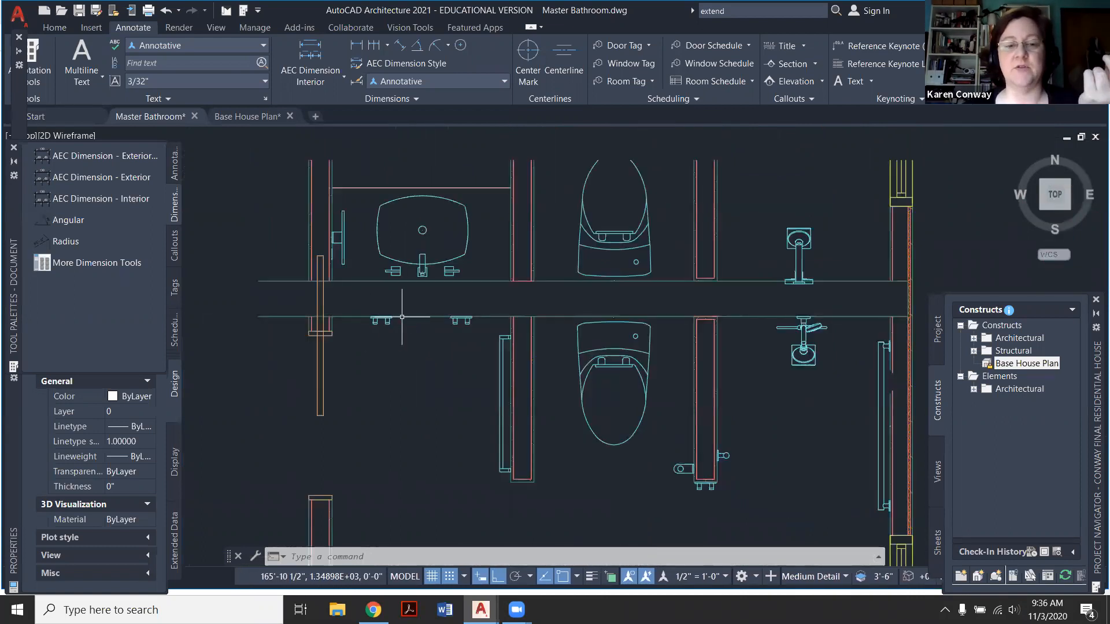
scroll(687, 491, down, 4)
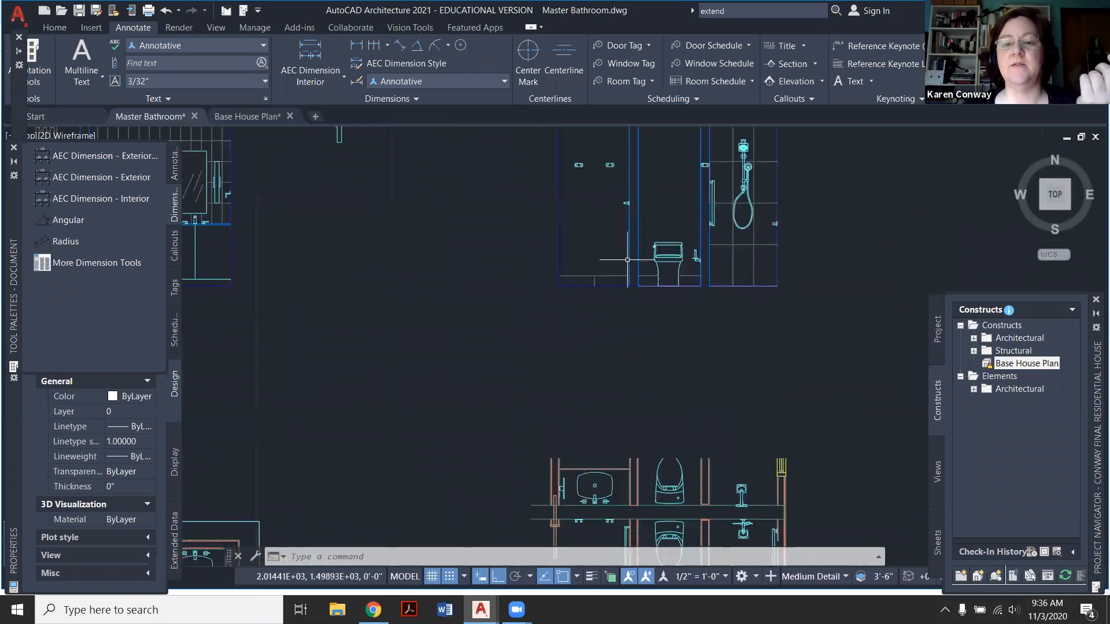
scroll(681, 153, up, 2)
scroll(685, 211, up, 2)
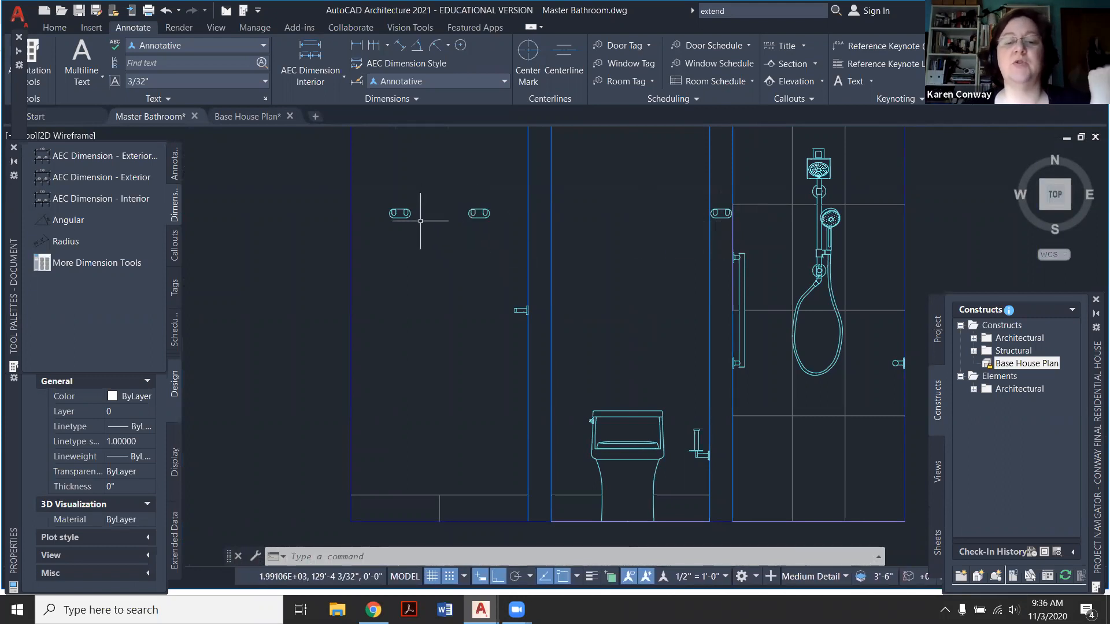
scroll(422, 202, down, 5)
scroll(421, 202, down, 2)
scroll(398, 212, up, 7)
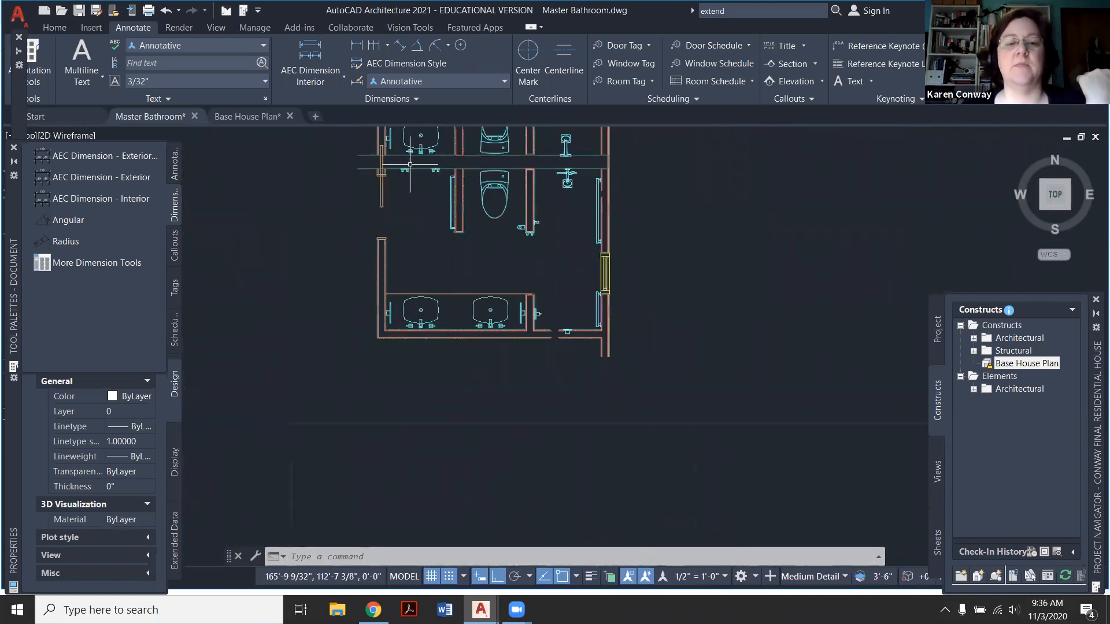
scroll(450, 298, down, 8)
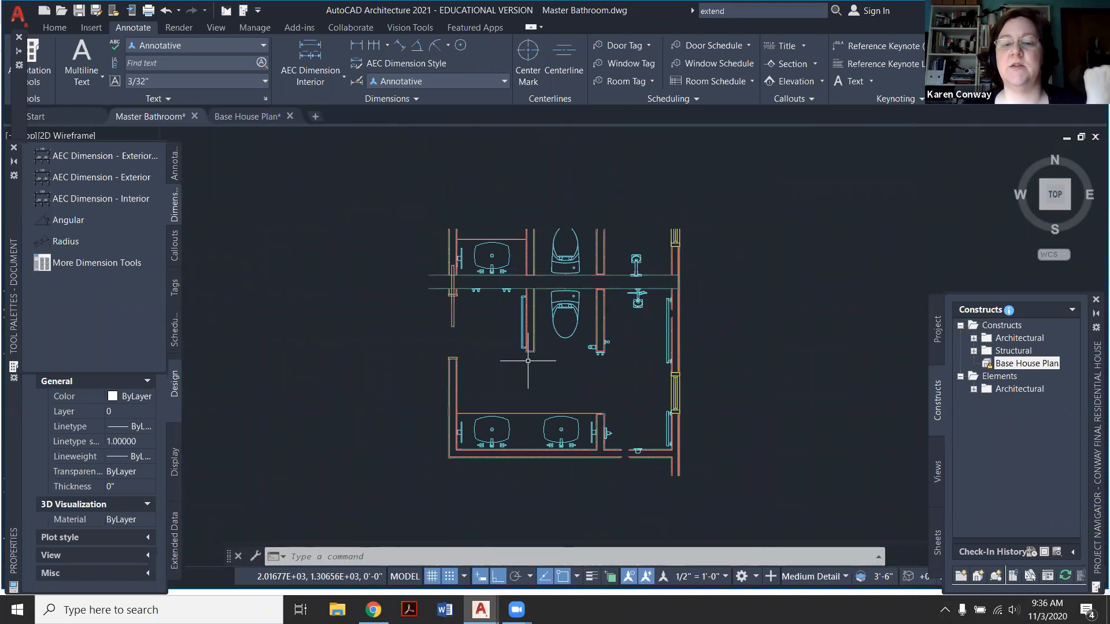
scroll(513, 220, up, 3)
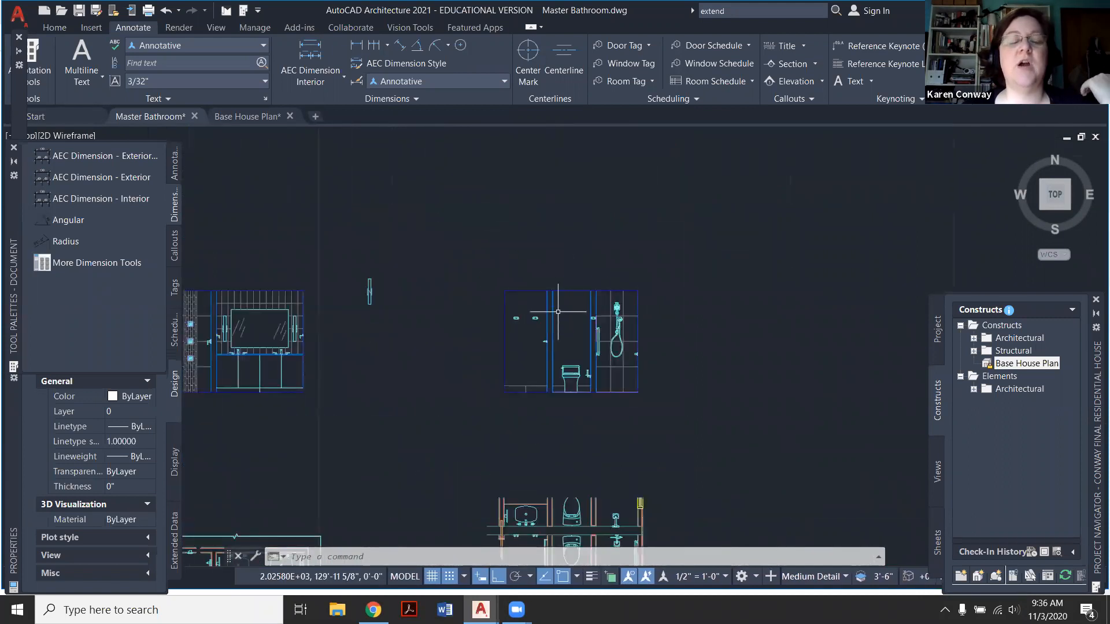
Erase the separate line along the floor beneath the shower in the toilet and shower elevation.
scroll(559, 313, up, 2)
click(622, 442)
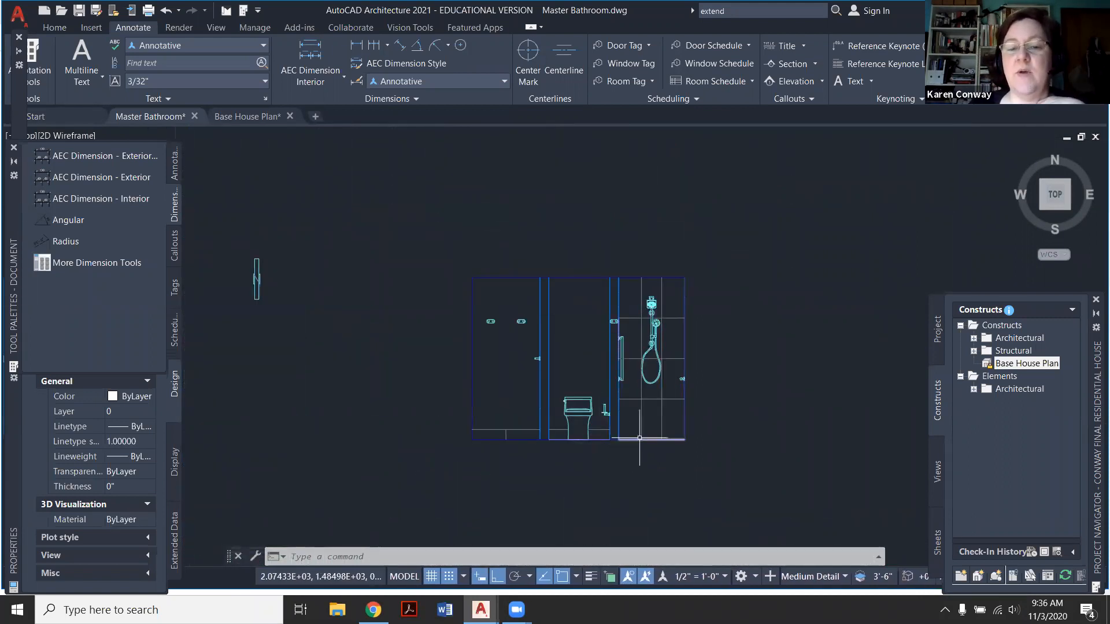
key(Delete)
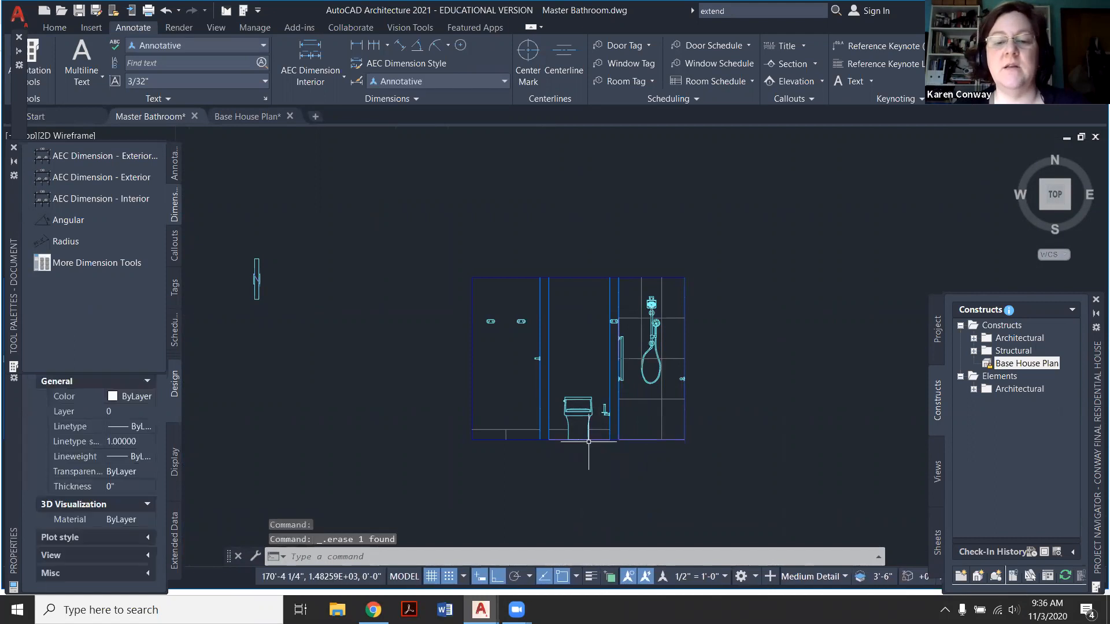
click(598, 439)
scroll(605, 455, up, 4)
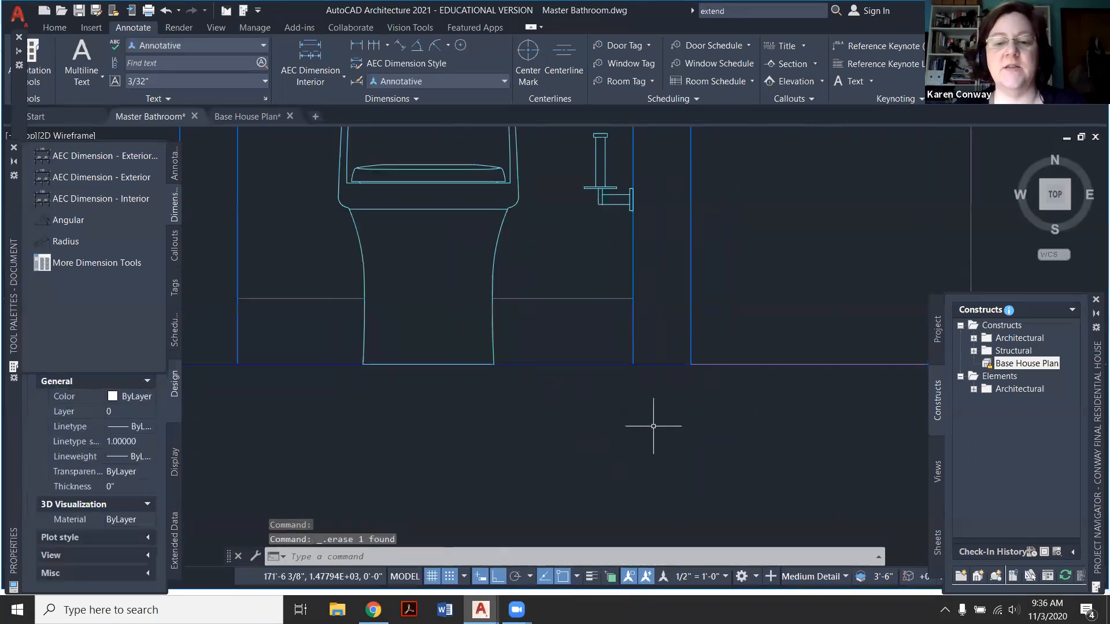
key(Escape)
scroll(583, 442, down, 2)
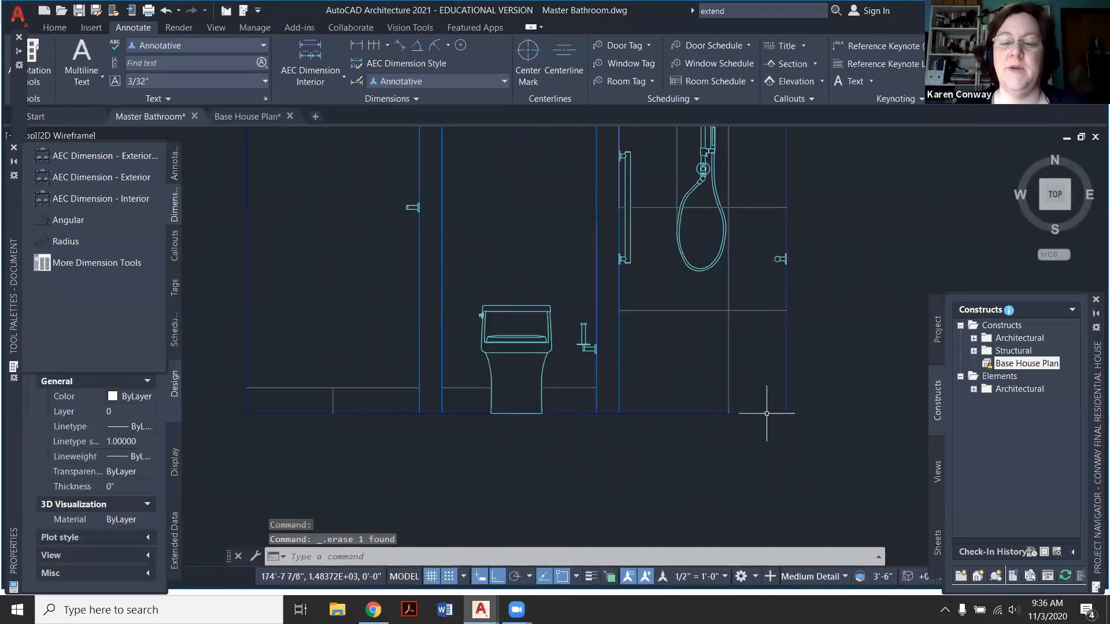
scroll(487, 472, down, 2)
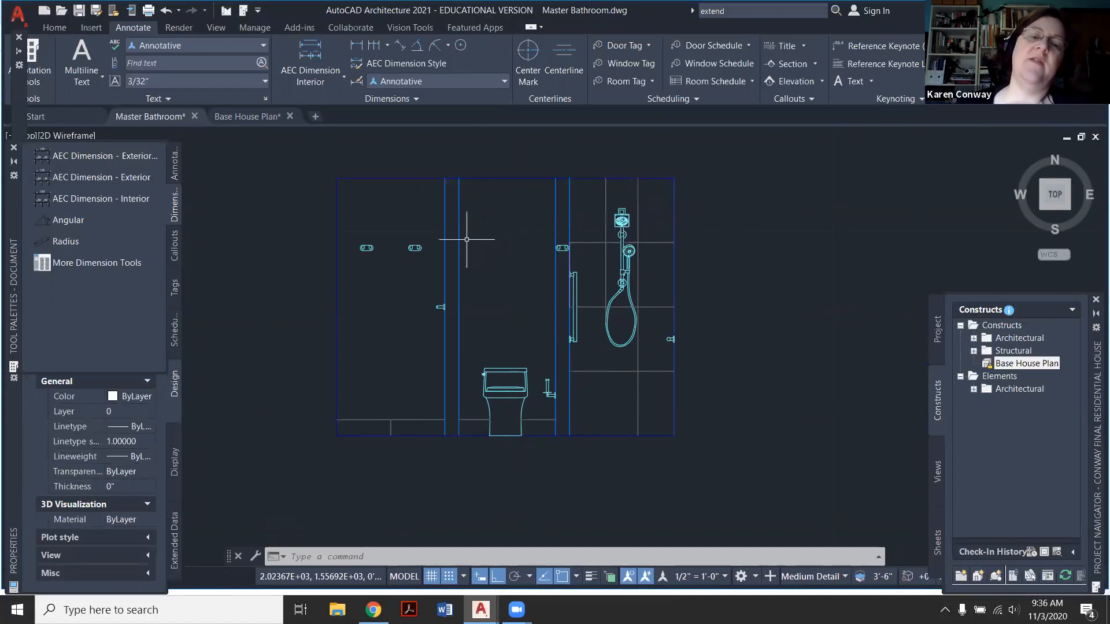
Examine the shower wall's tile lines around the hose and down to the floor in the elevation.
scroll(471, 232, down, 5)
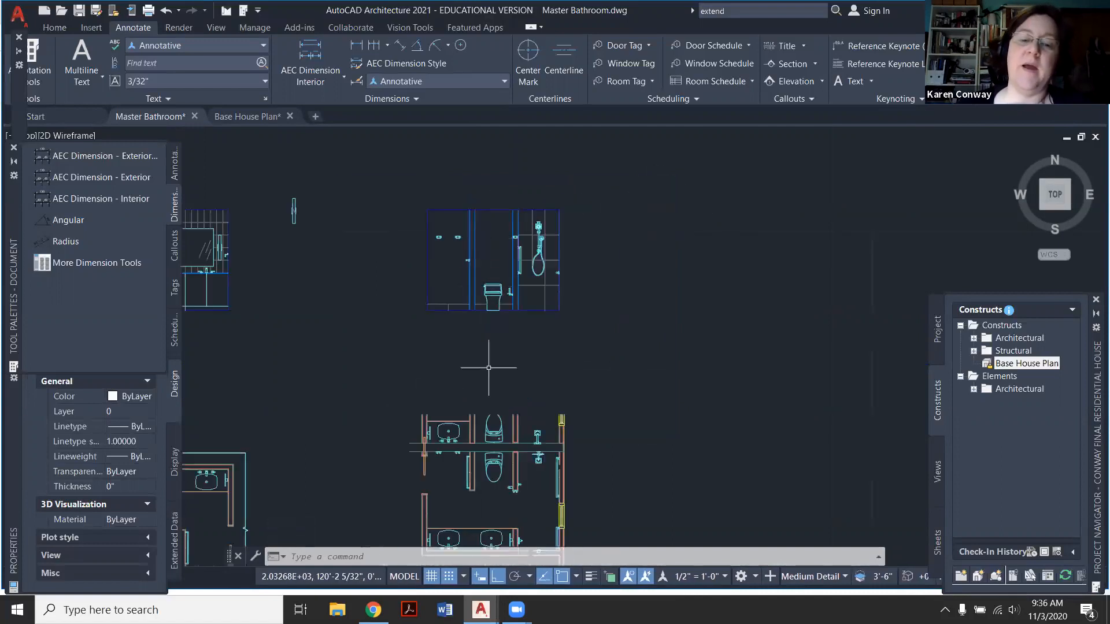
scroll(480, 477, up, 3)
scroll(520, 482, down, 3)
scroll(589, 164, up, 4)
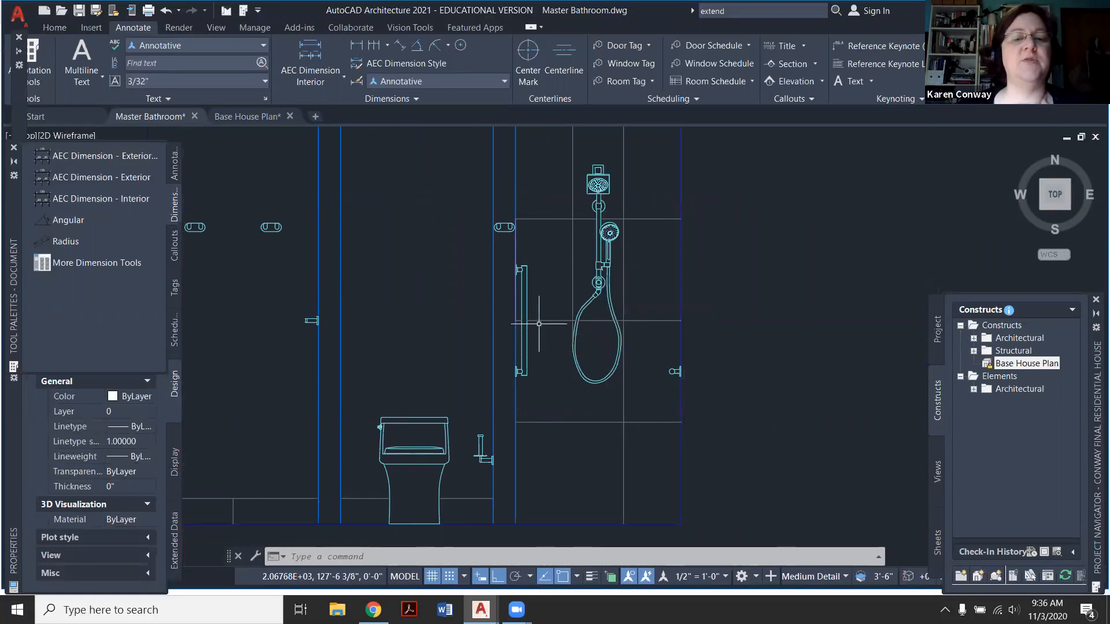
scroll(544, 312, up, 3)
scroll(574, 271, down, 1)
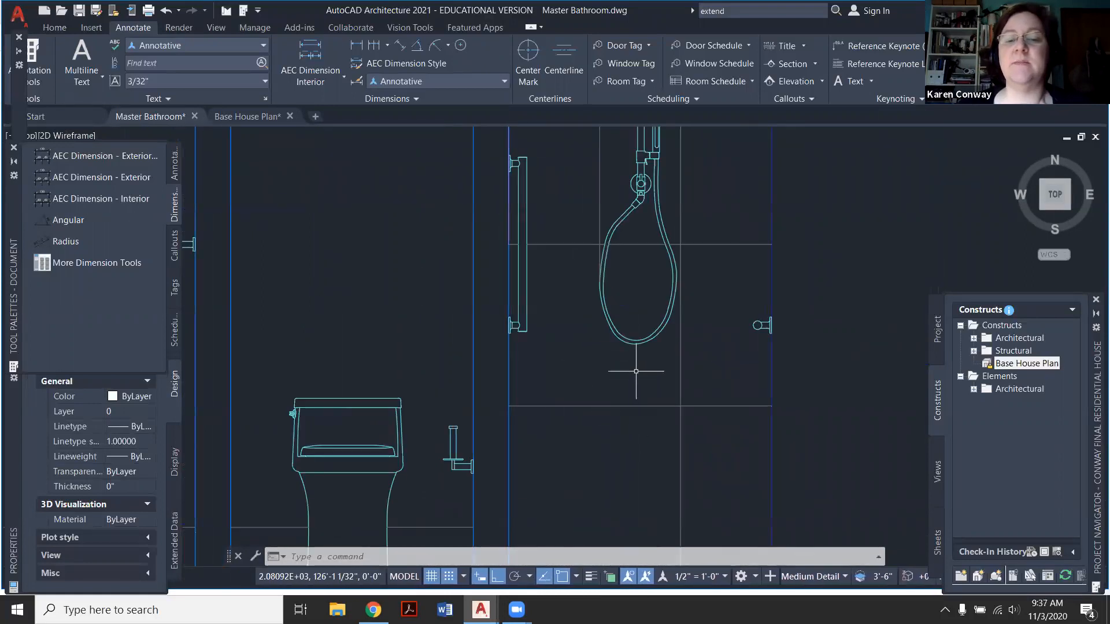
scroll(598, 304, down, 2)
scroll(592, 411, up, 2)
text(e)
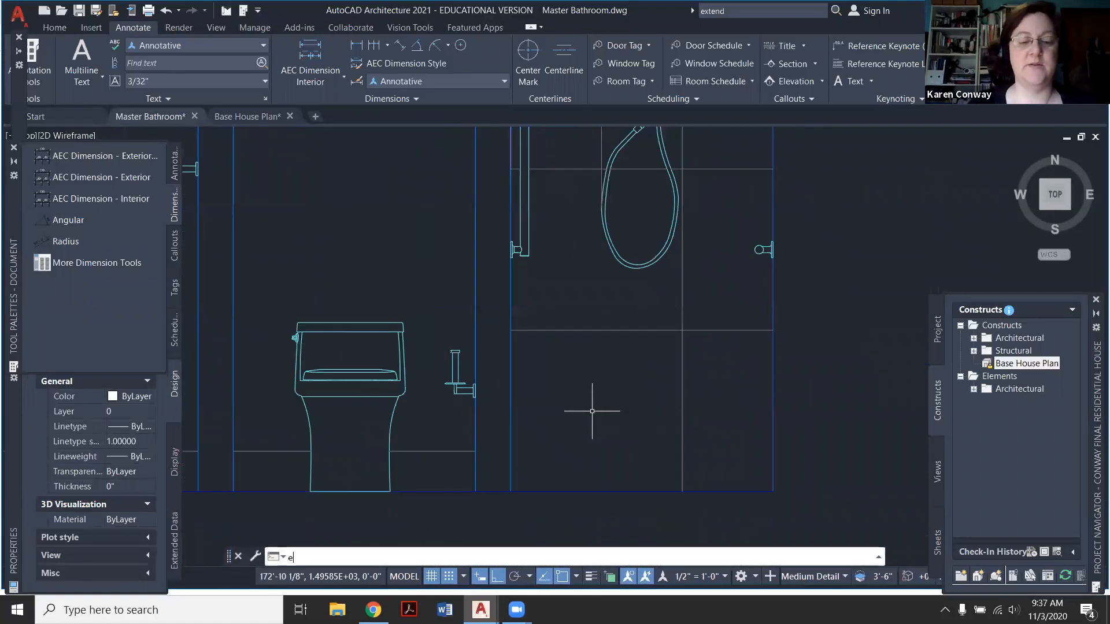
text(xtend)
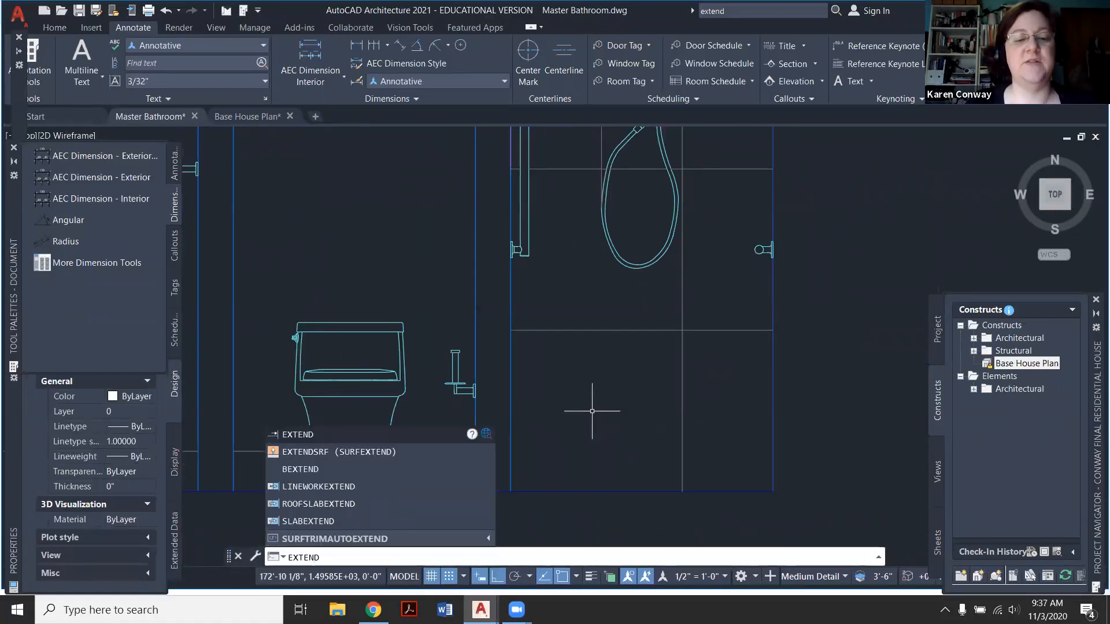
key(Return)
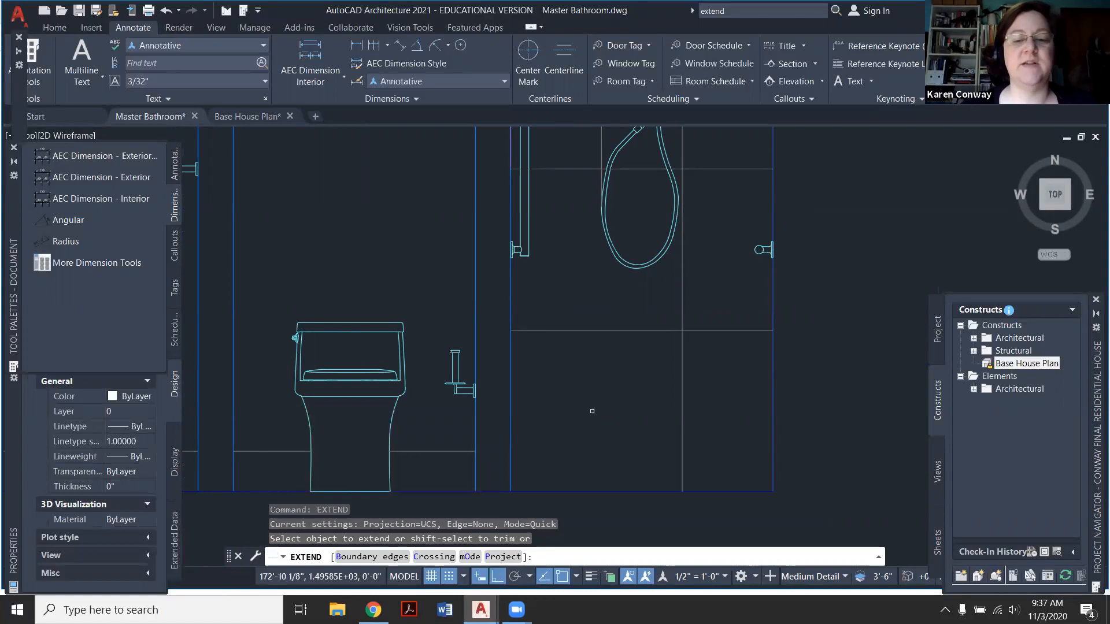
click(558, 488)
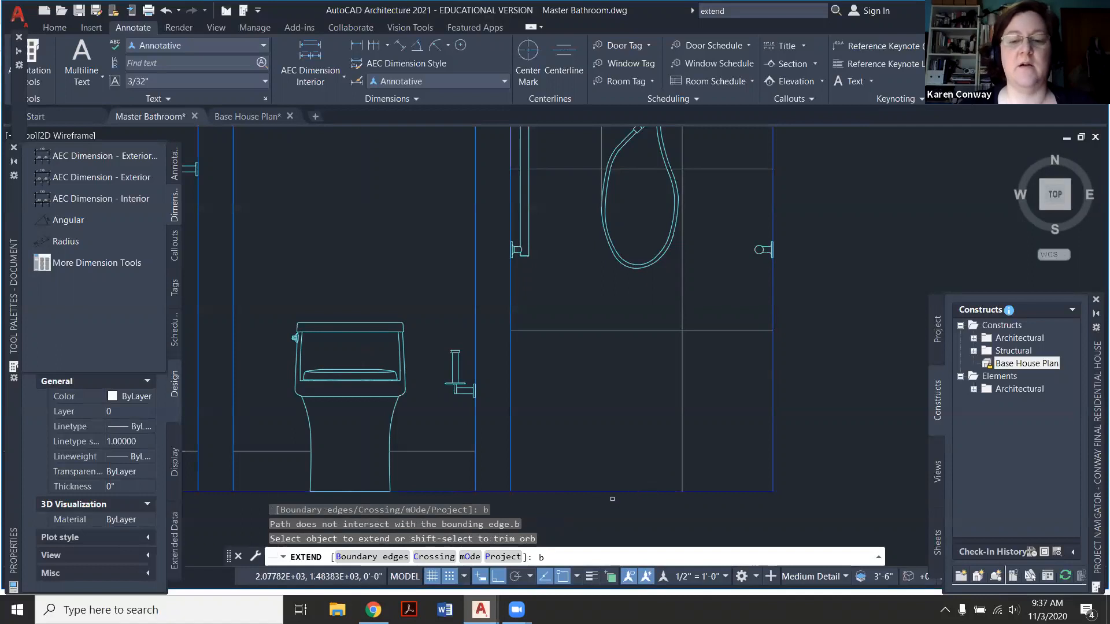
text(b)
key(Return)
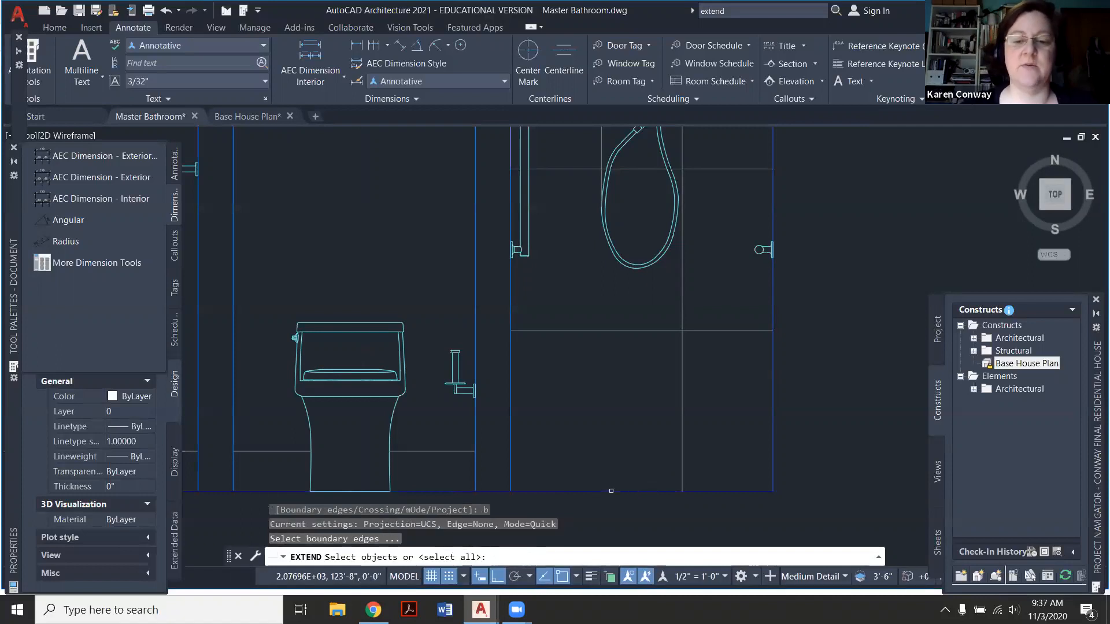
key(Escape)
key(Escape)
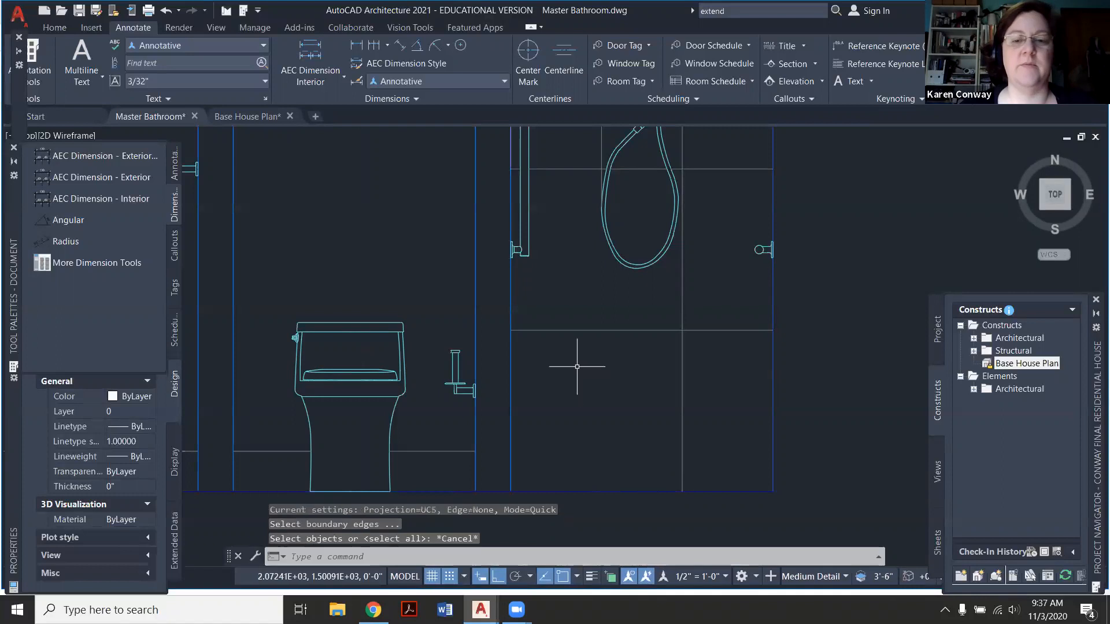
Stretch the vertical tile line that stops behind the shower hose down to the floor line, and check it around the shower rail.
click(598, 182)
click(601, 153)
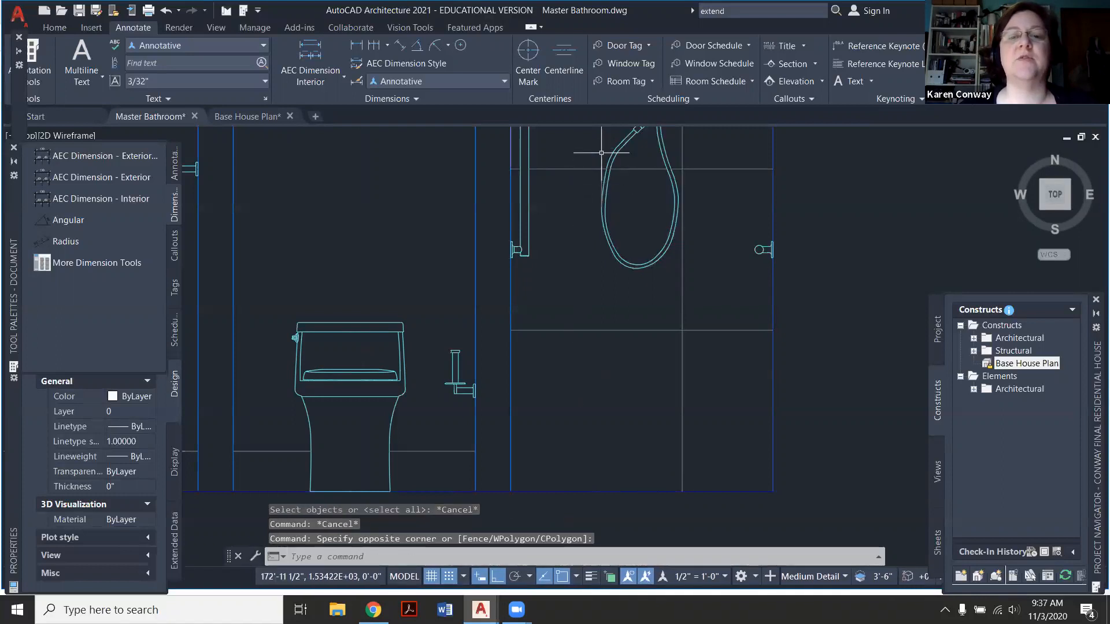
click(601, 155)
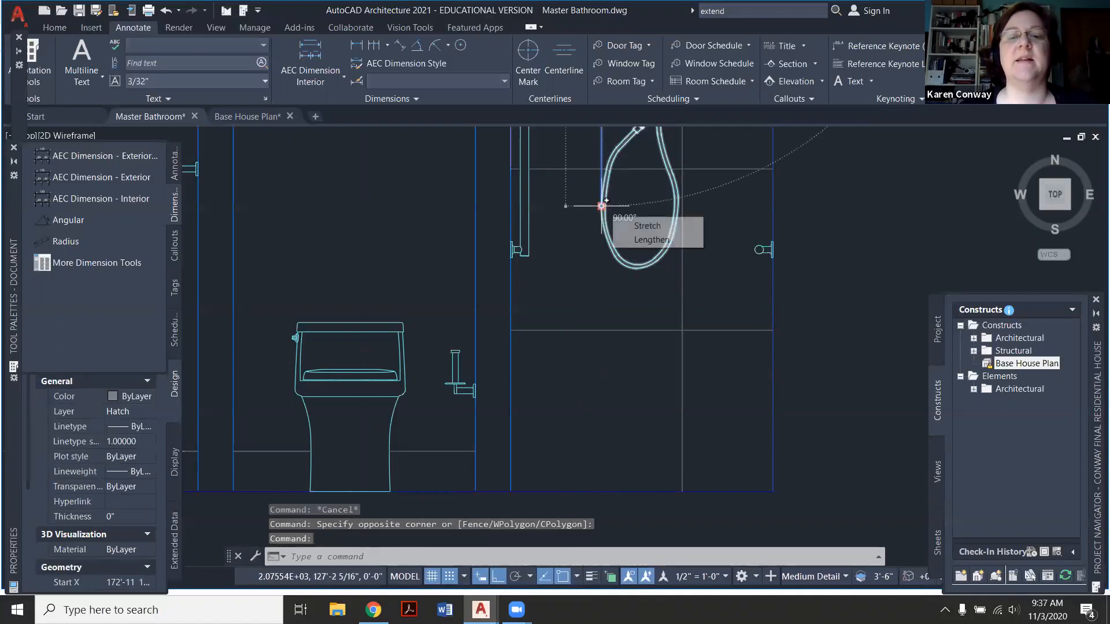
click(601, 205)
key(Escape)
scroll(605, 189, up, 6)
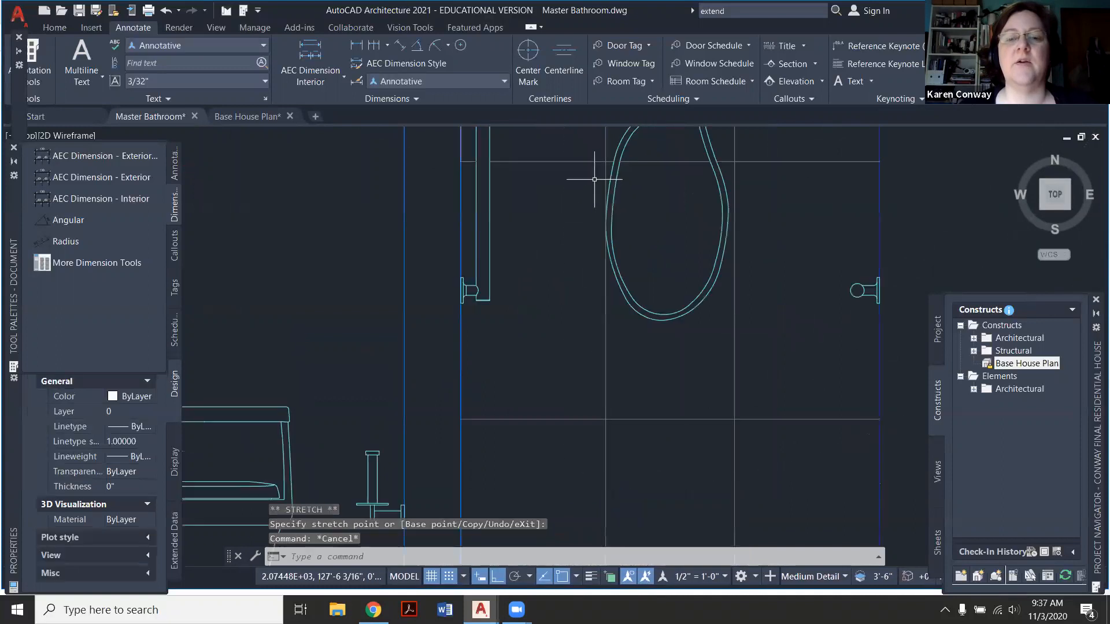
scroll(605, 190, down, 6)
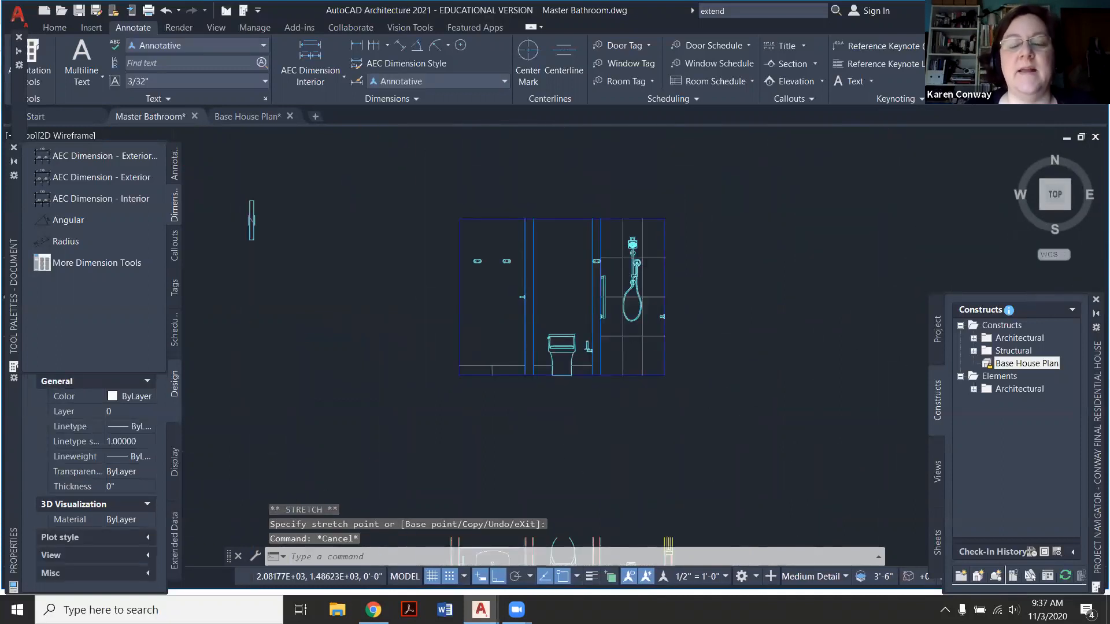
scroll(636, 260, up, 6)
scroll(513, 191, down, 1)
scroll(513, 191, up, 4)
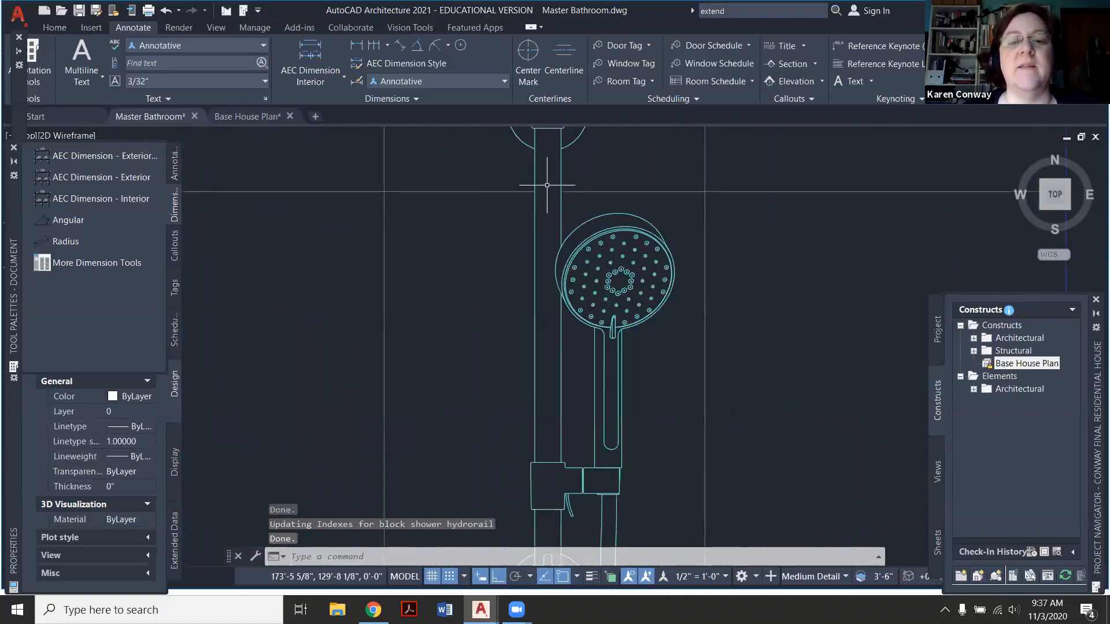
scroll(543, 365, down, 4)
scroll(543, 365, up, 2)
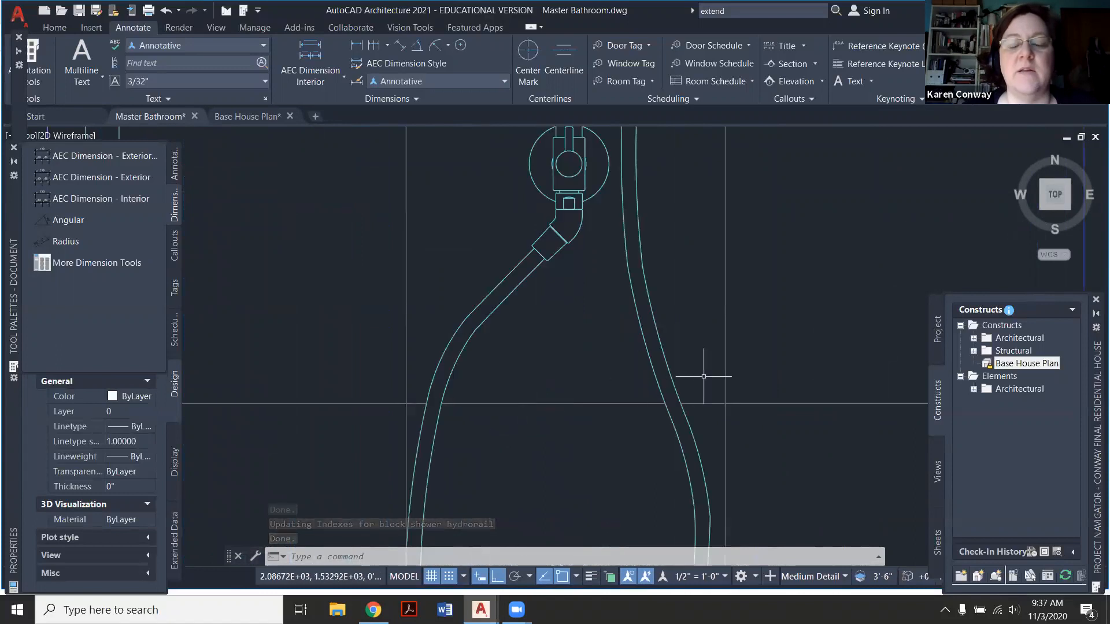
Compare the vanity wall elevation with the toilet and shower elevation and the plans below them.
scroll(706, 372, down, 5)
scroll(487, 421, down, 4)
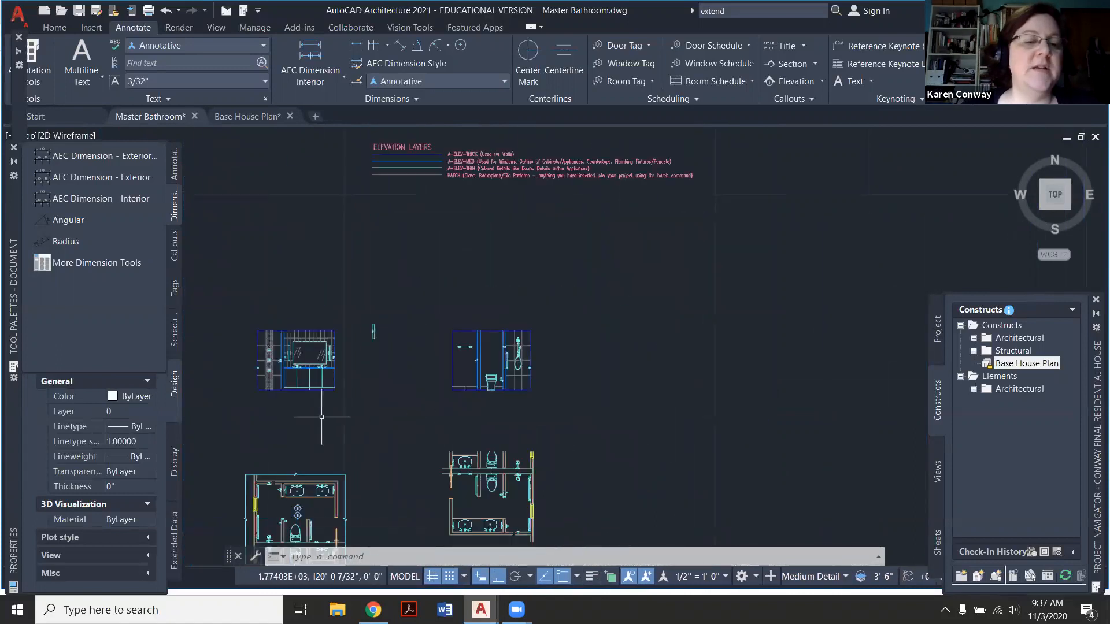
scroll(309, 411, up, 2)
scroll(481, 346, down, 3)
scroll(421, 409, up, 2)
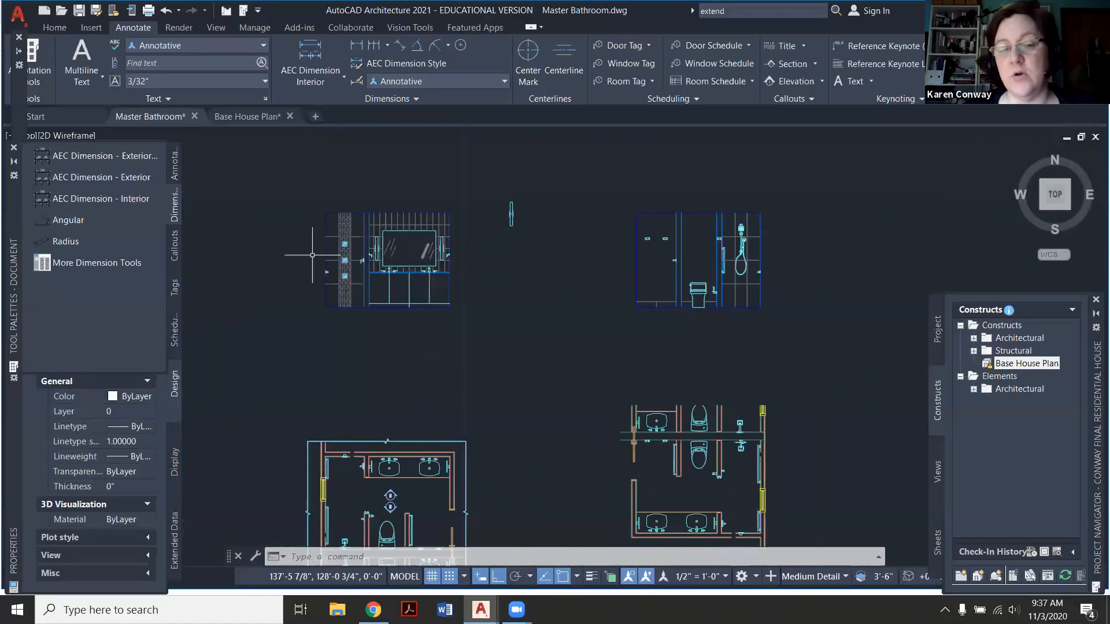
scroll(342, 241, up, 2)
scroll(422, 259, down, 2)
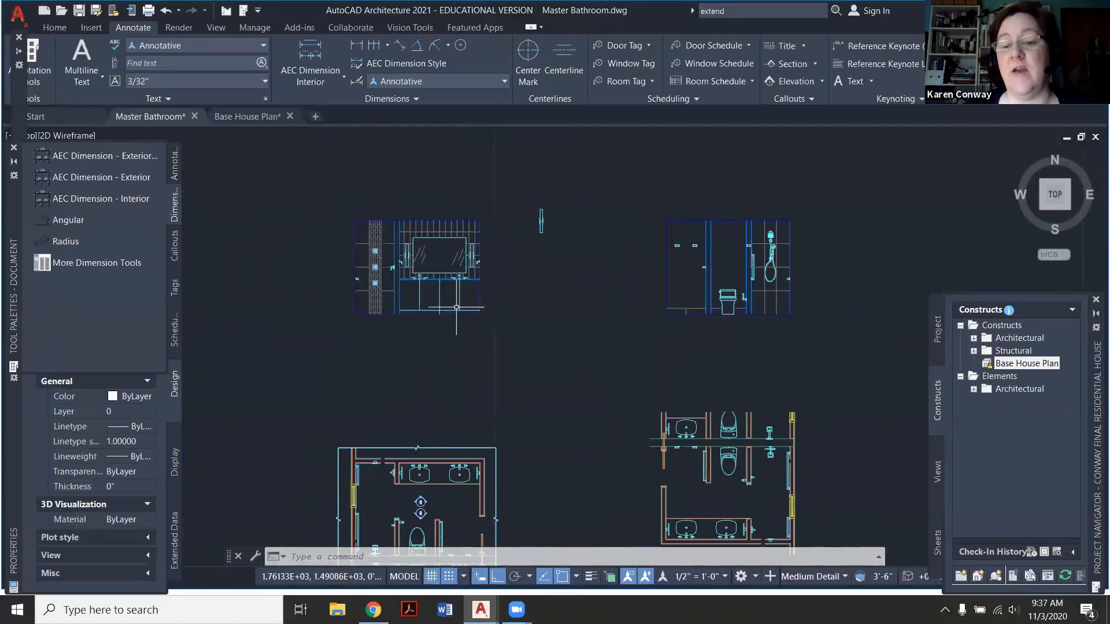